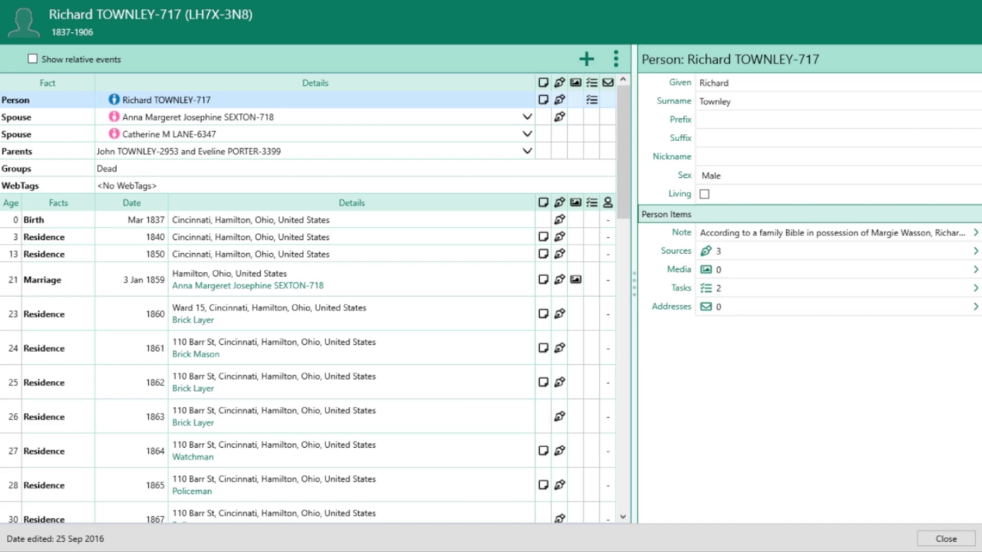
- Look through the person's dated facts, from birth through the yearly residences and marriages
scroll(306, 306, down, 10)
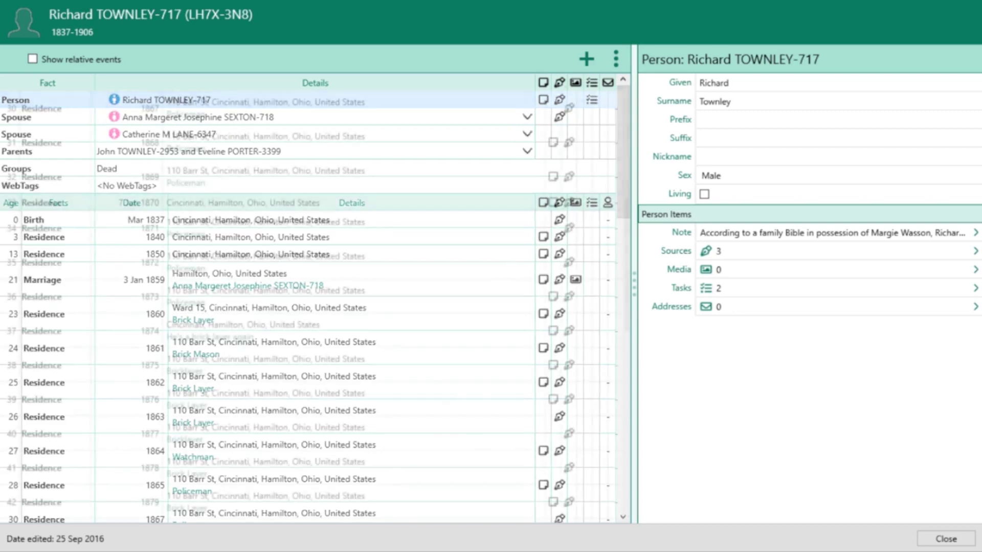
scroll(307, 306, down, 5)
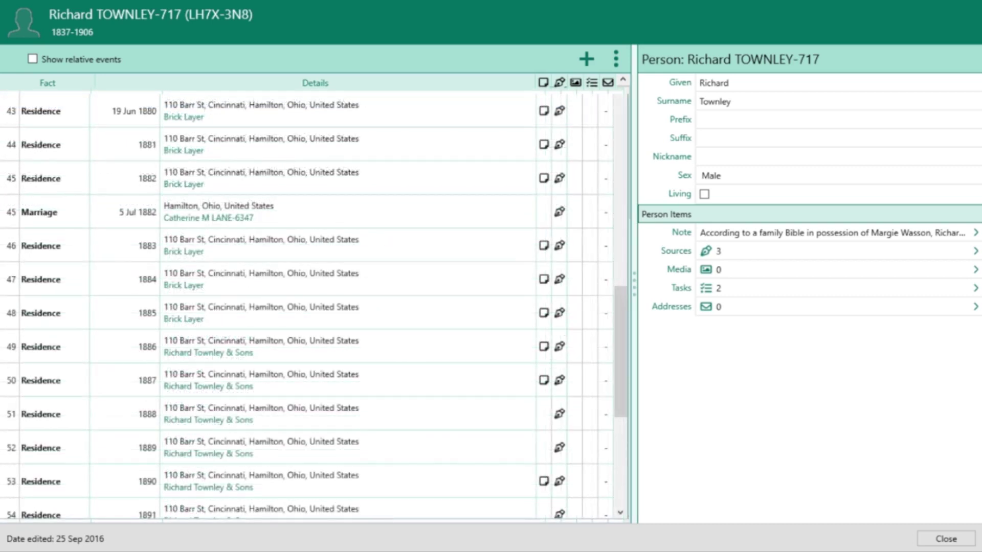
scroll(307, 306, up, 5)
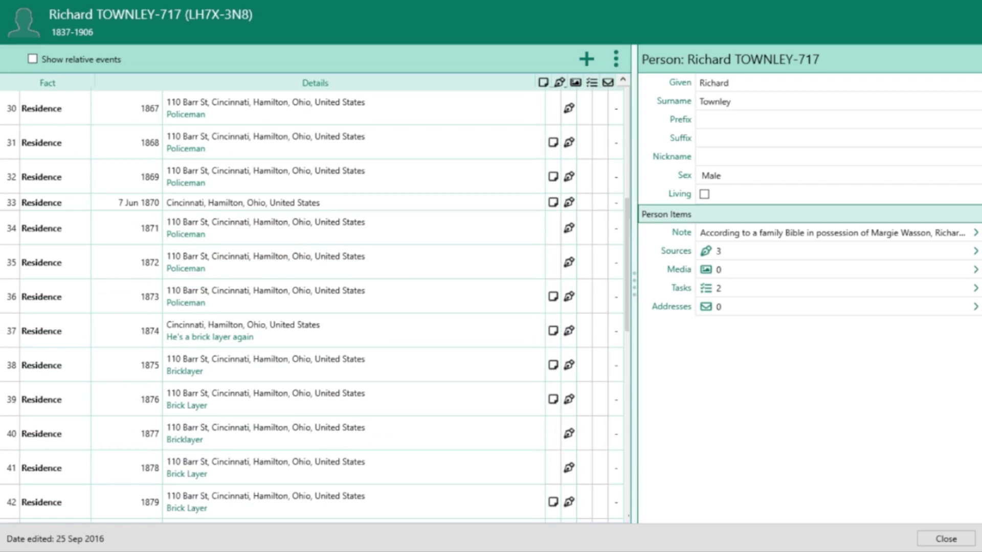
scroll(307, 307, up, 10)
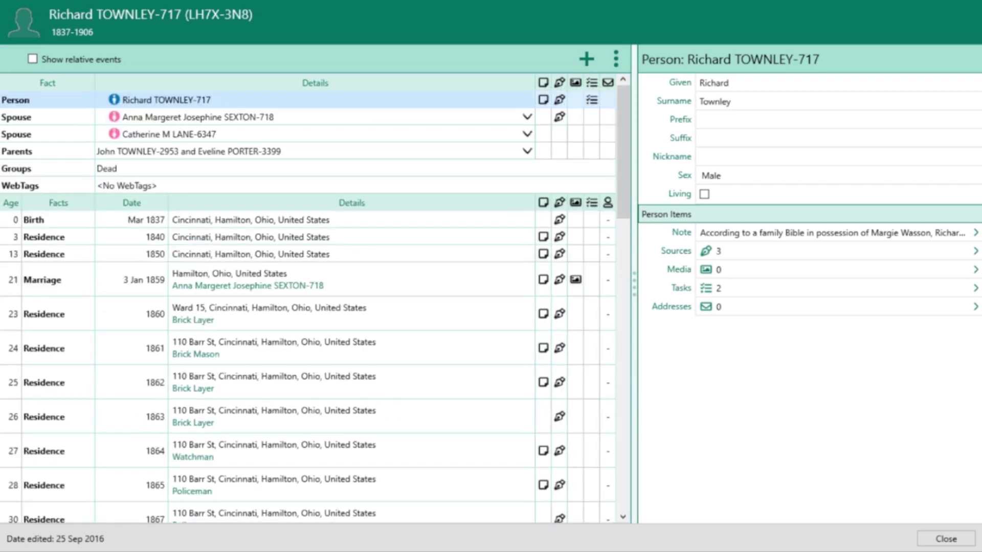
scroll(307, 307, down, 10)
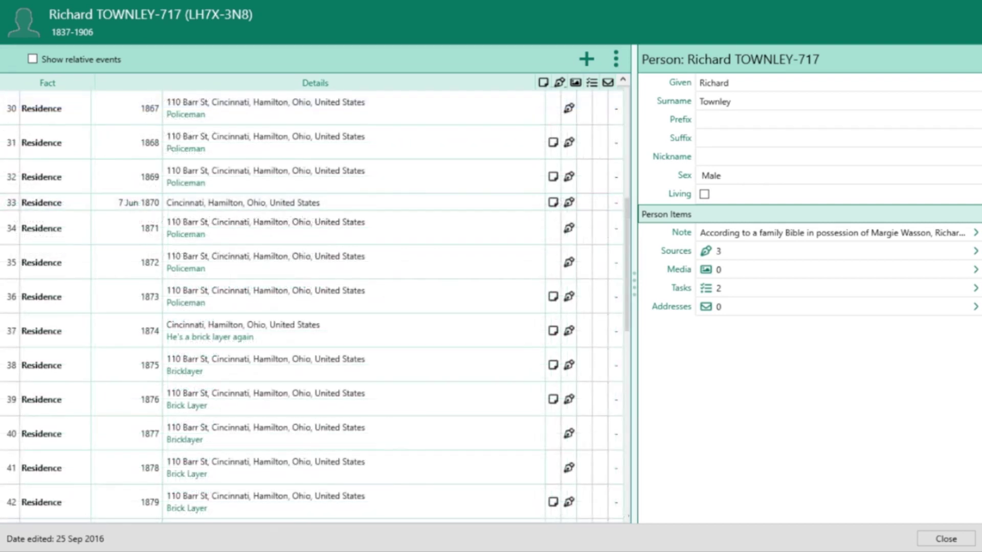
scroll(306, 307, down, 5)
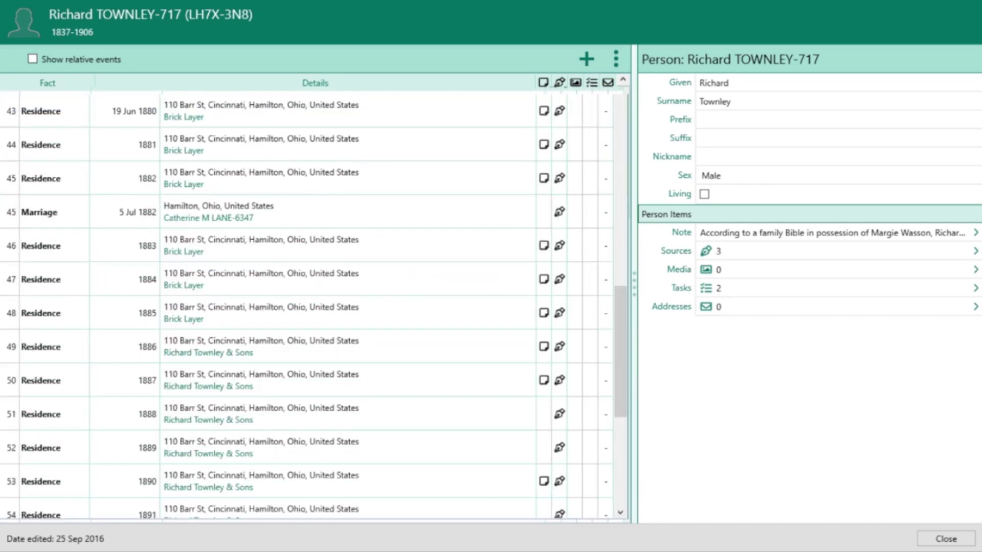
scroll(306, 307, down, 8)
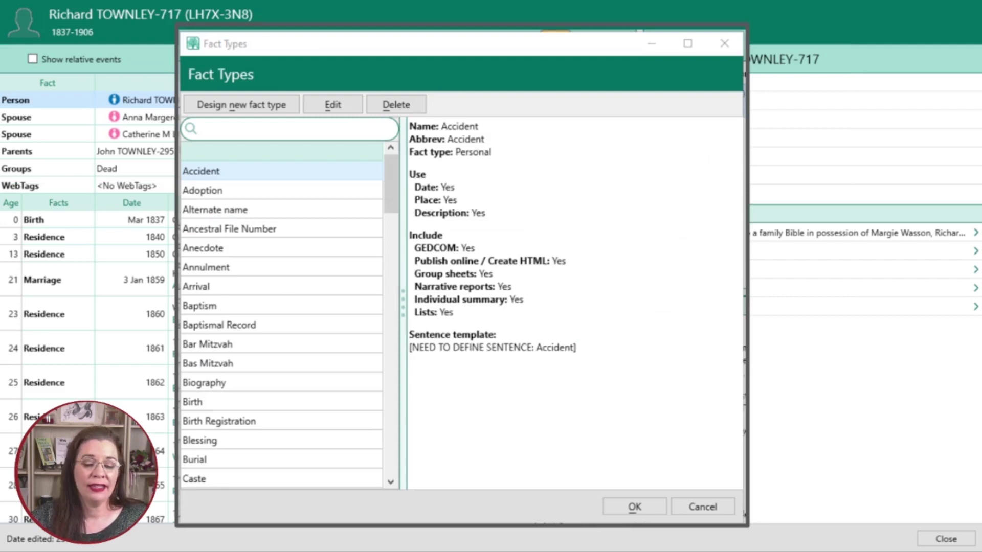
- Find the Probate fact type and add it as a new fact for the person
text(pro)
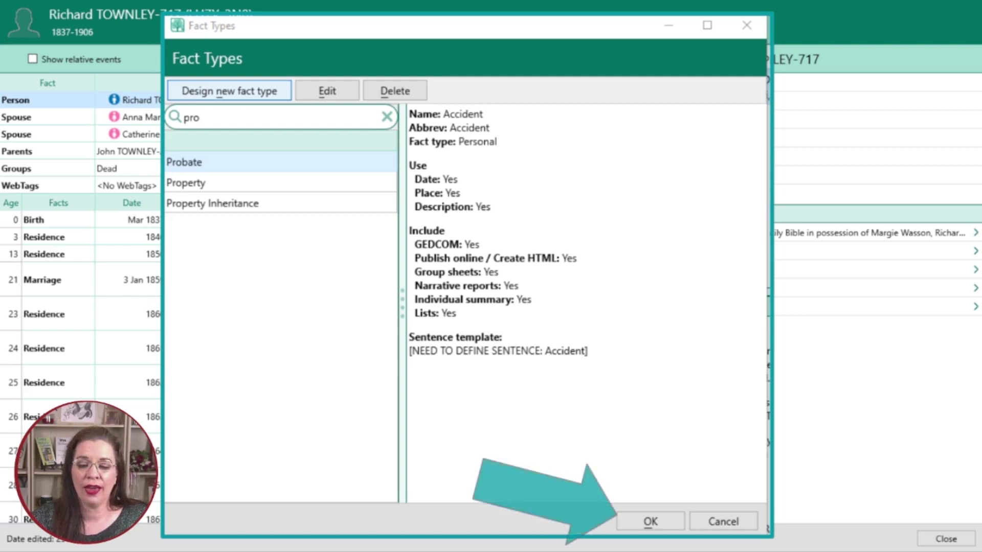
click(650, 521)
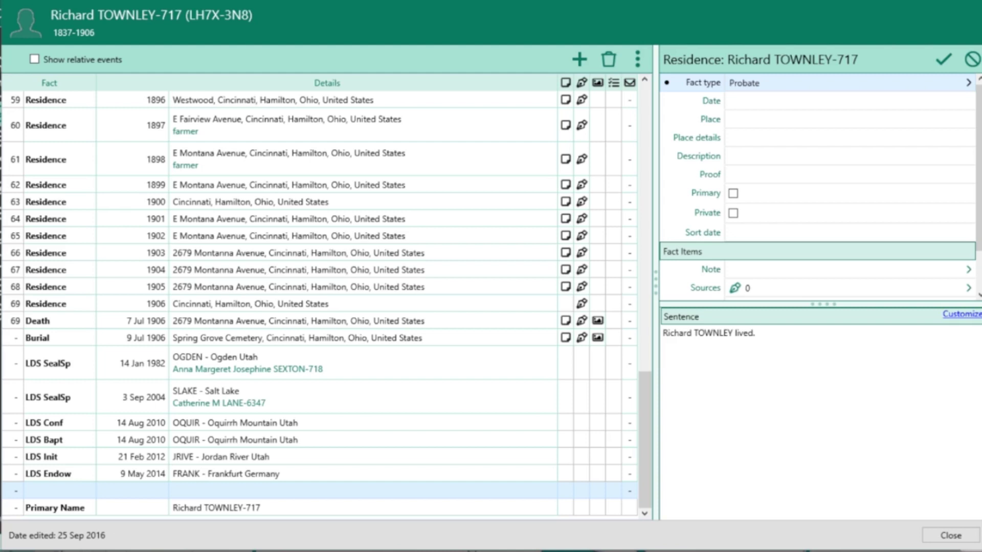
- Try the misspelled date 8 Augst 1906 on the probate fact, and clear the date
click(802, 104)
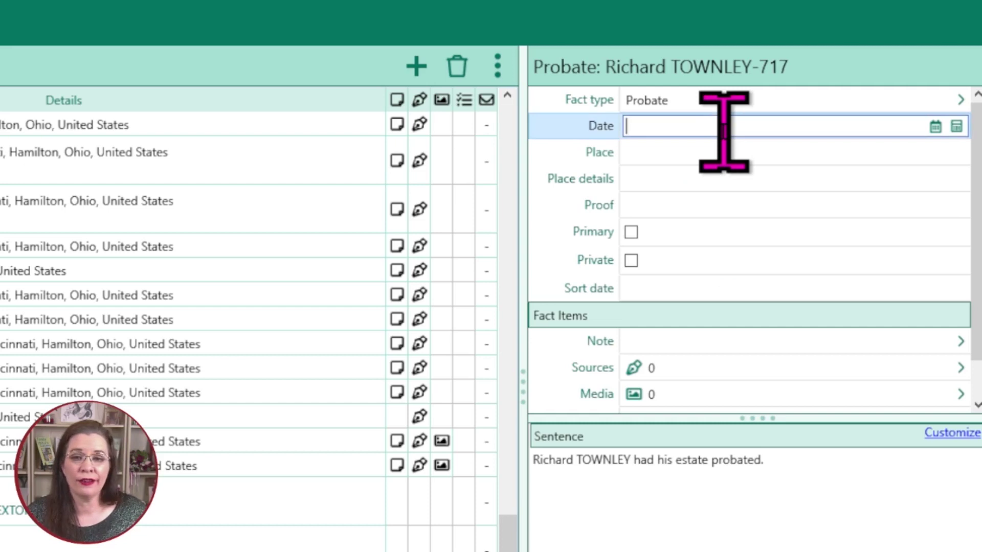
text(8 Augst 1906)
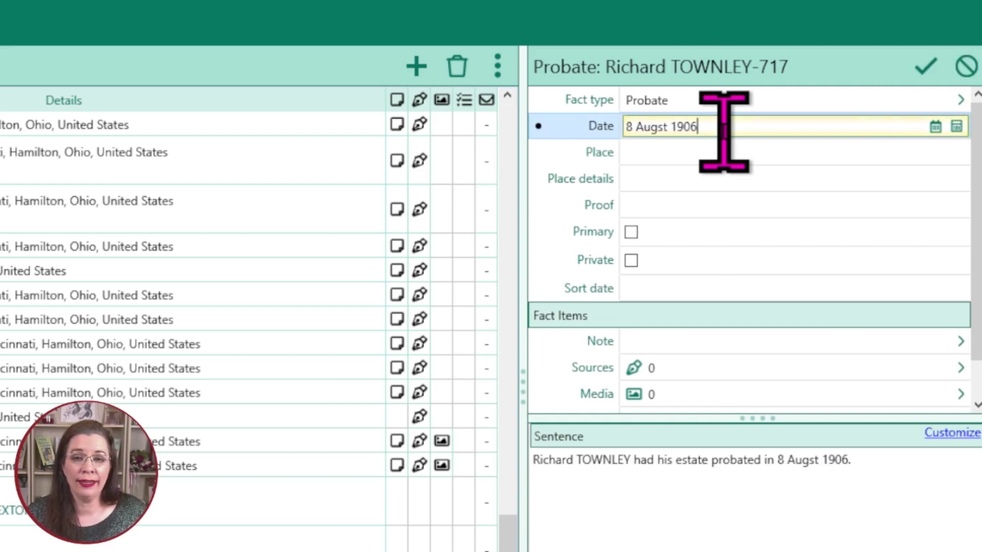
click(745, 152)
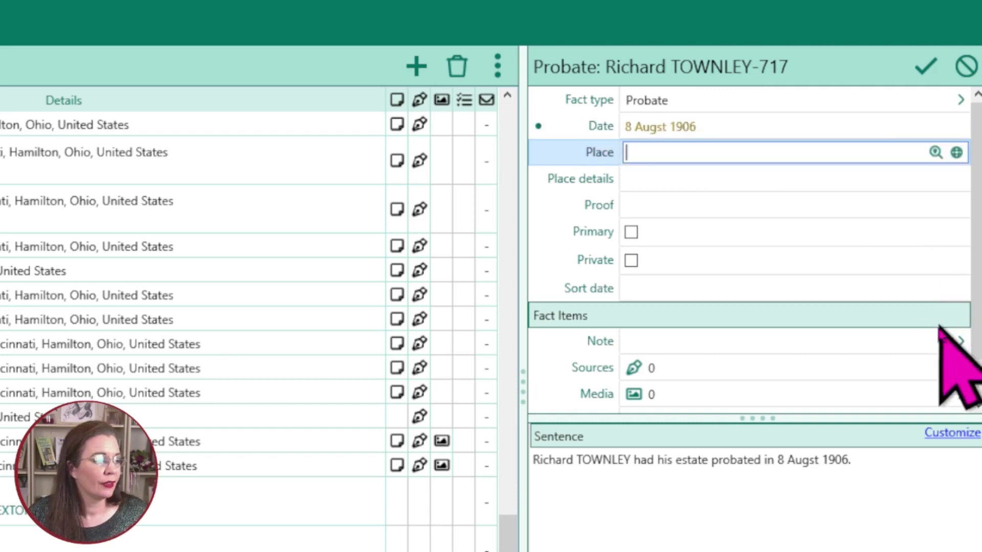
click(804, 126)
key(BackSpace)
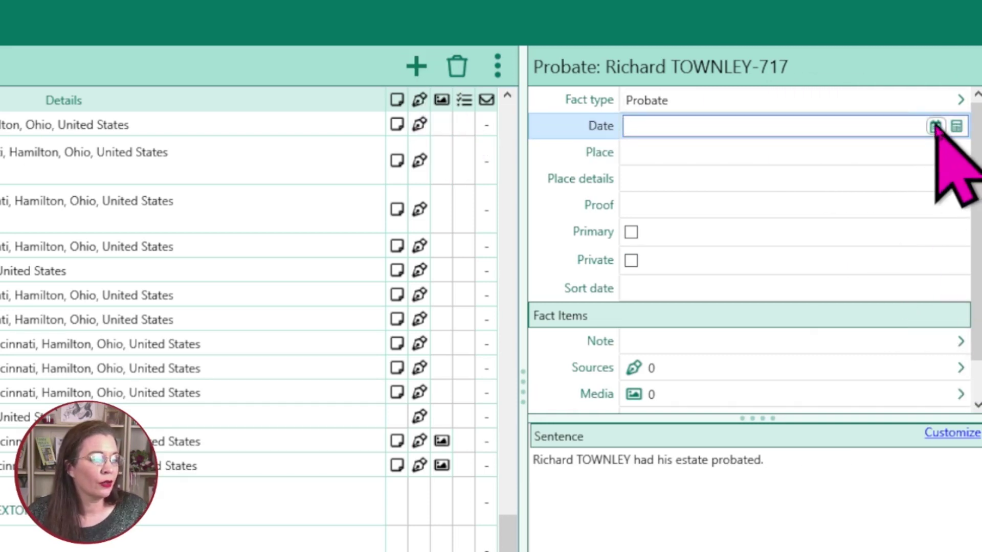
- Pick 8 August 1906 from the calendar as the probate fact's date
click(935, 127)
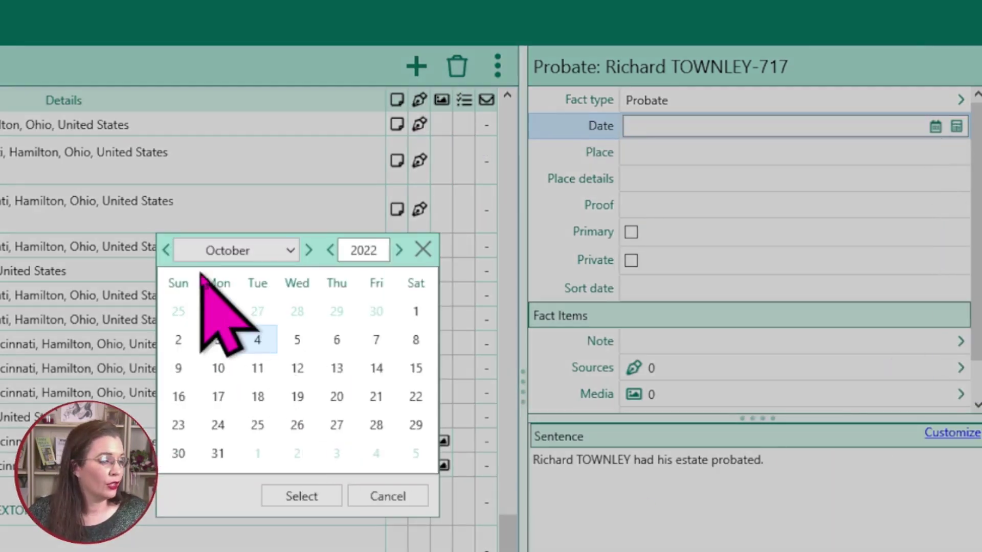
click(166, 250)
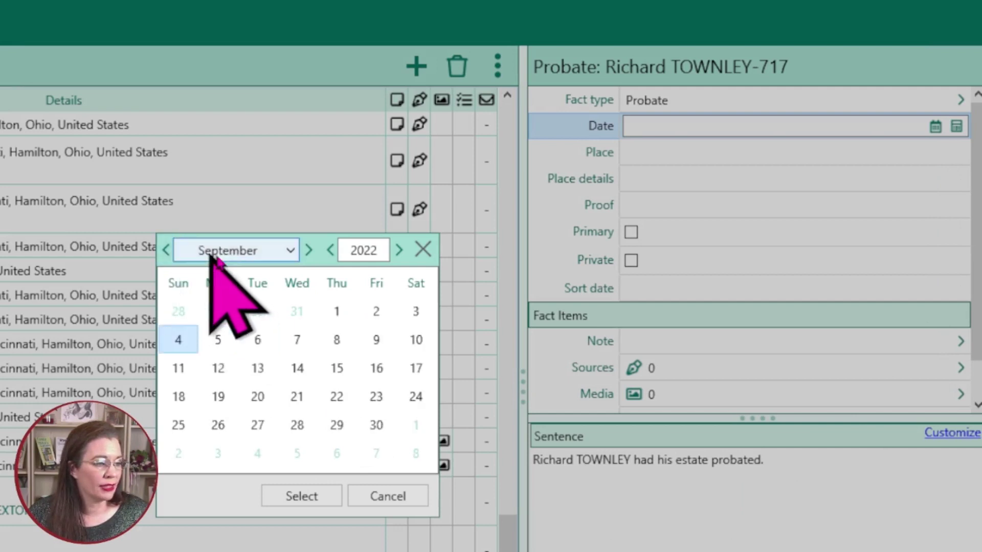
click(166, 250)
click(166, 250)
click(166, 250)
click(166, 250)
click(271, 253)
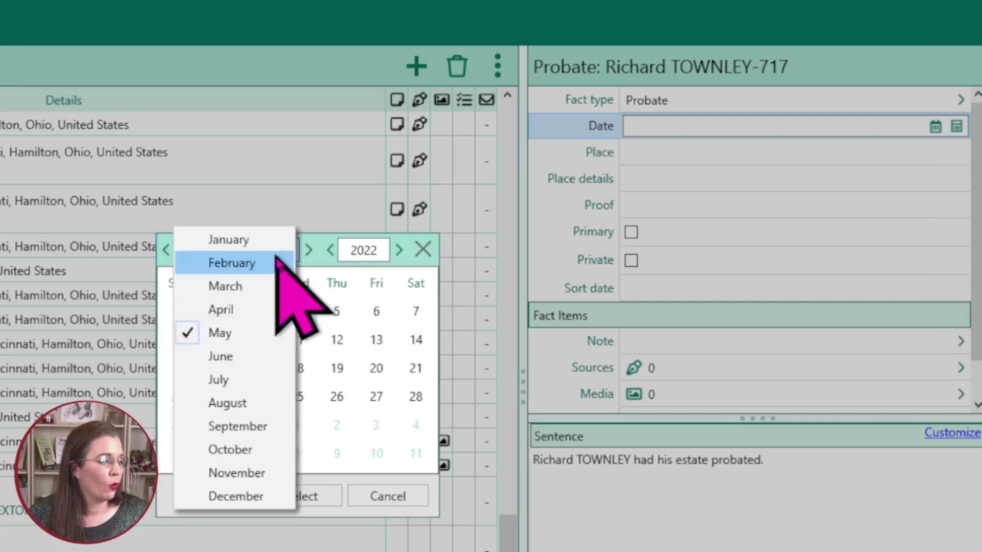
click(250, 403)
double_click(363, 249)
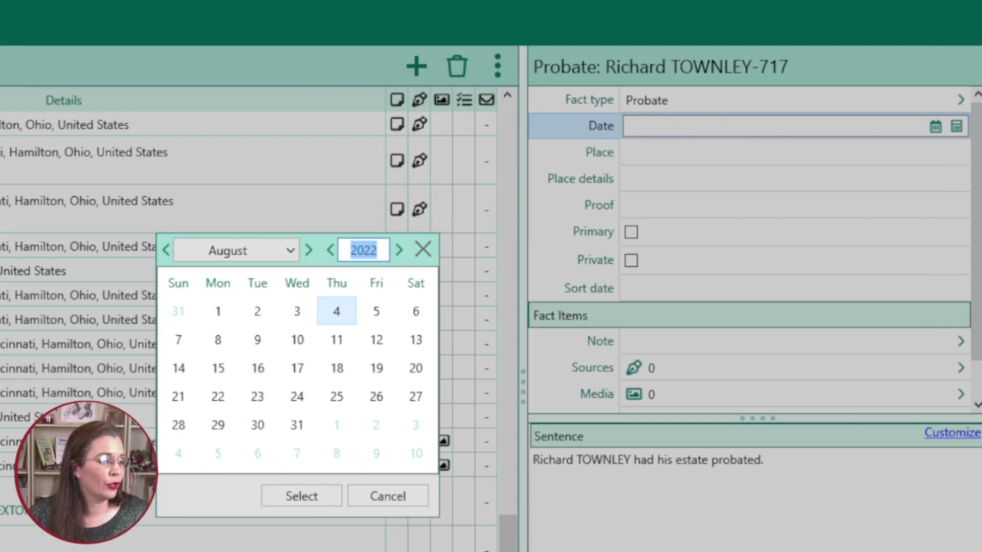
text(1906)
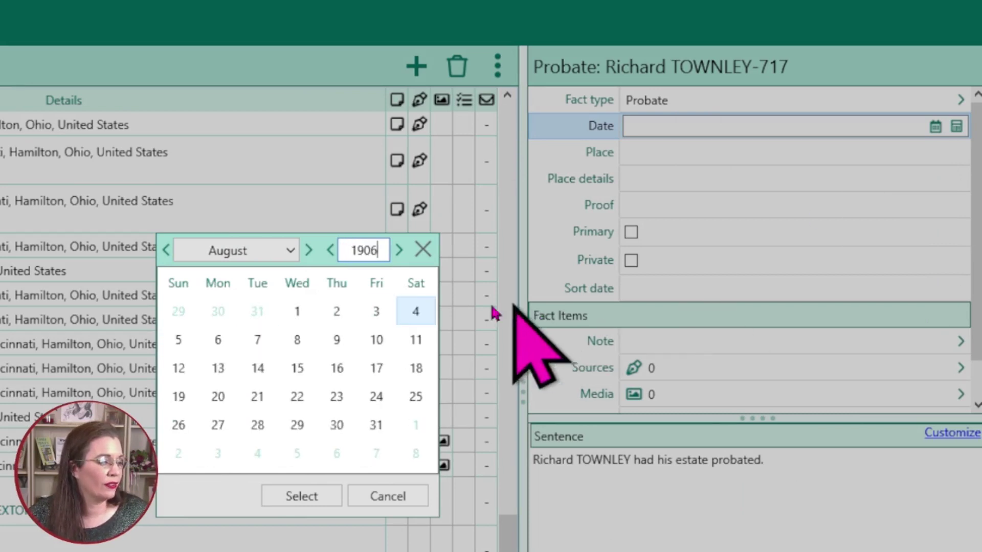
click(296, 340)
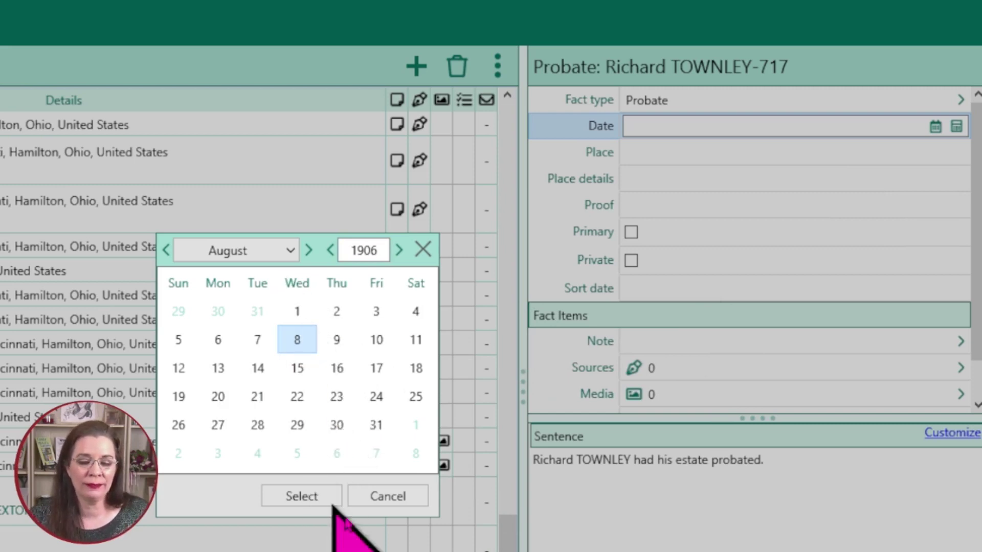
click(295, 494)
key(Tab)
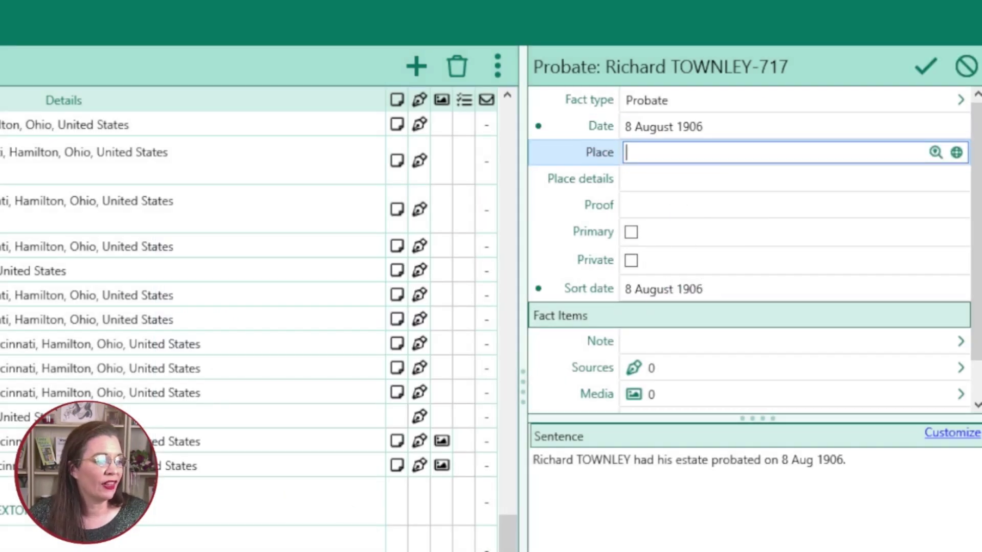
- Replace the probate date with a start date calculated from end date 8 August 1906 and age 76 y 3 m 2 d
key(shift+Tab)
key(Delete)
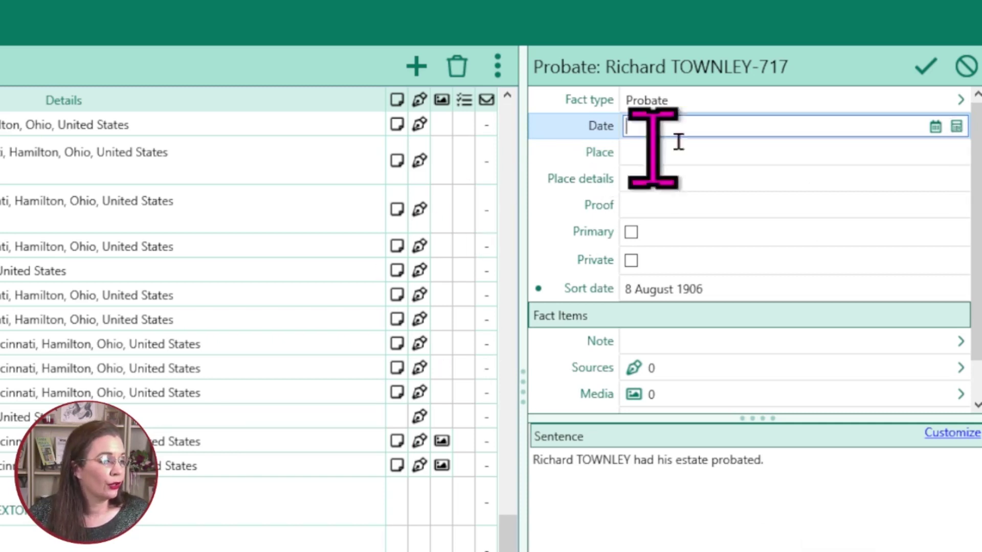
click(956, 126)
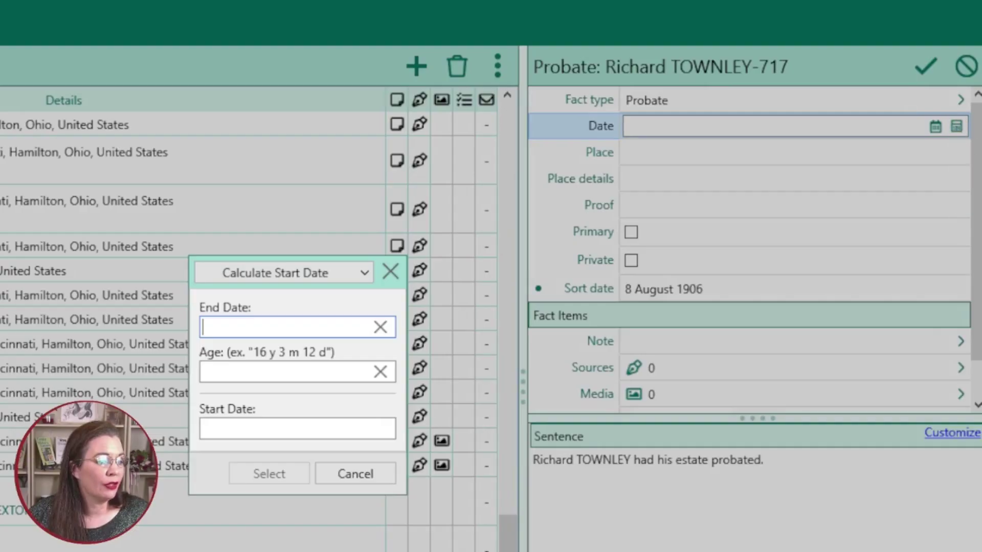
click(299, 272)
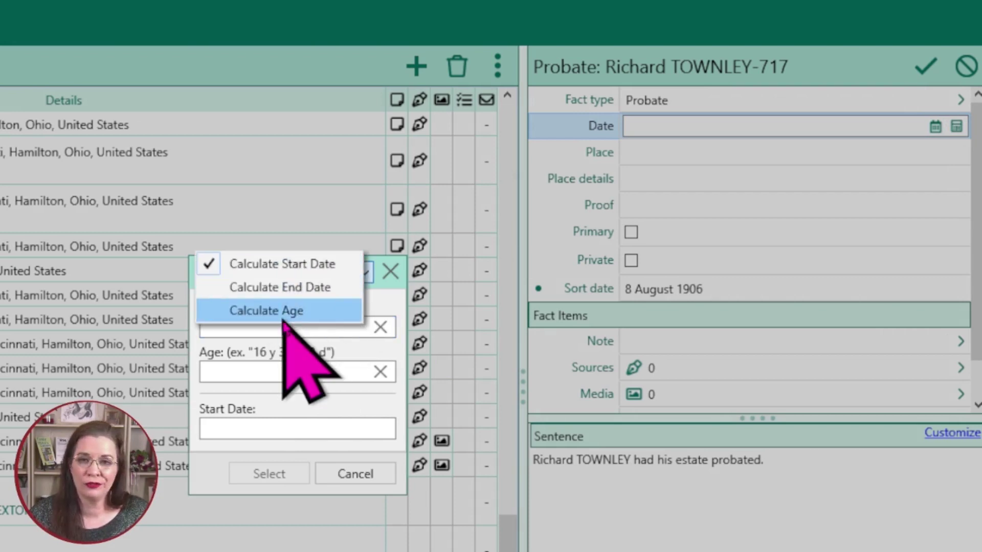
click(304, 271)
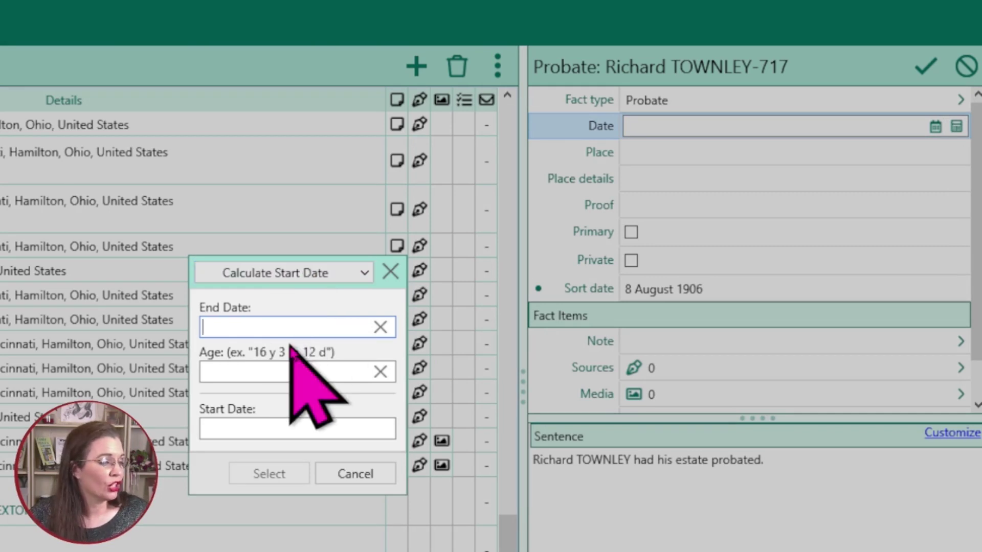
text(8)
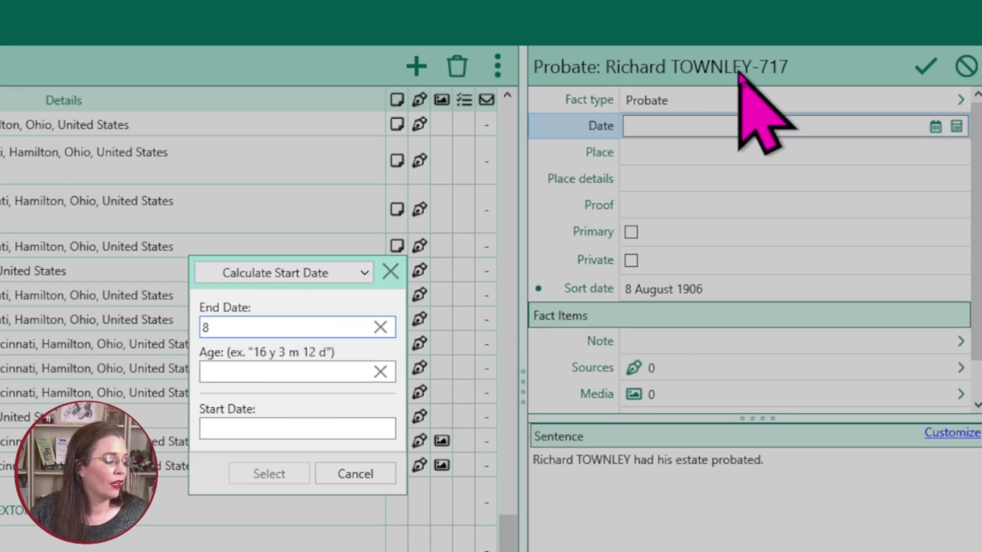
text( Augu)
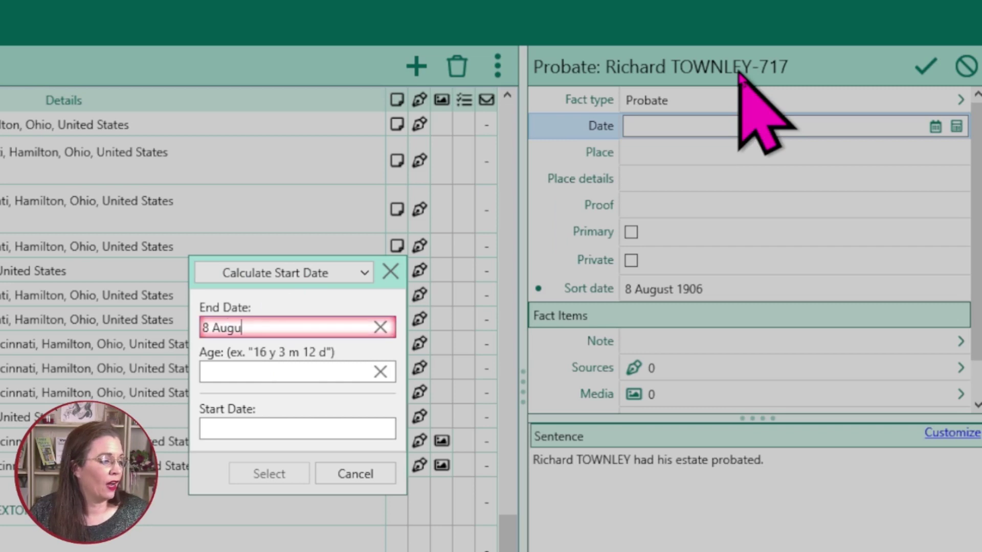
text(st 1906)
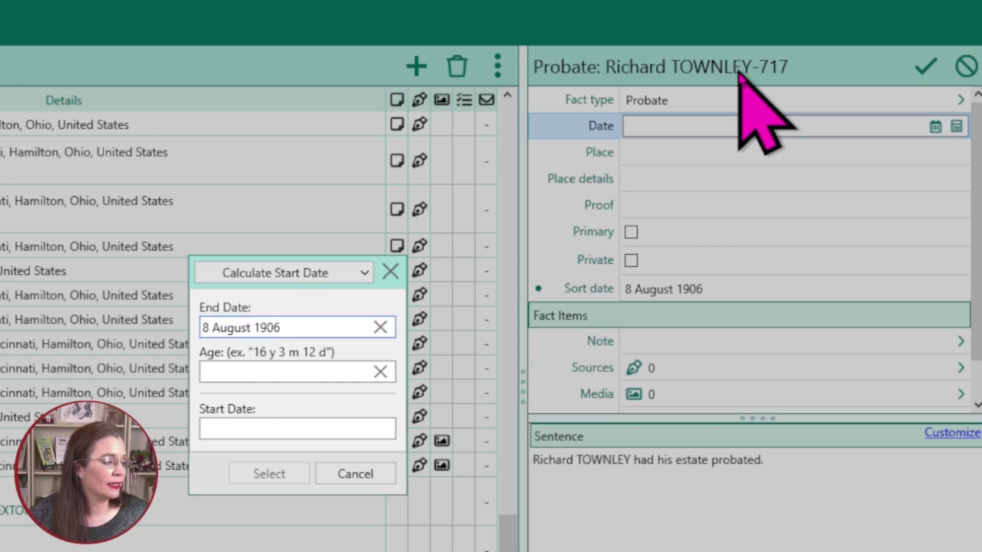
click(329, 373)
text(76 y 3 m 2 d)
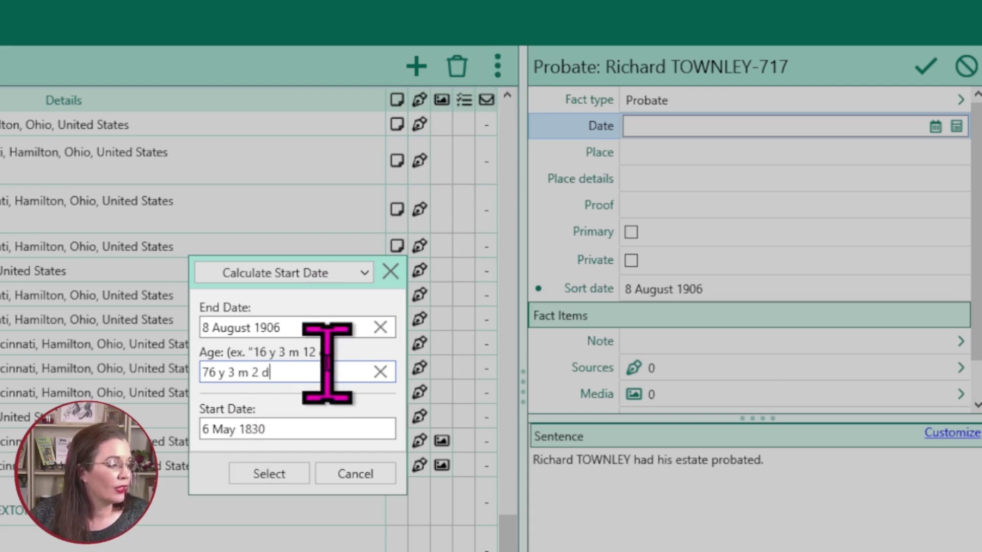
click(325, 436)
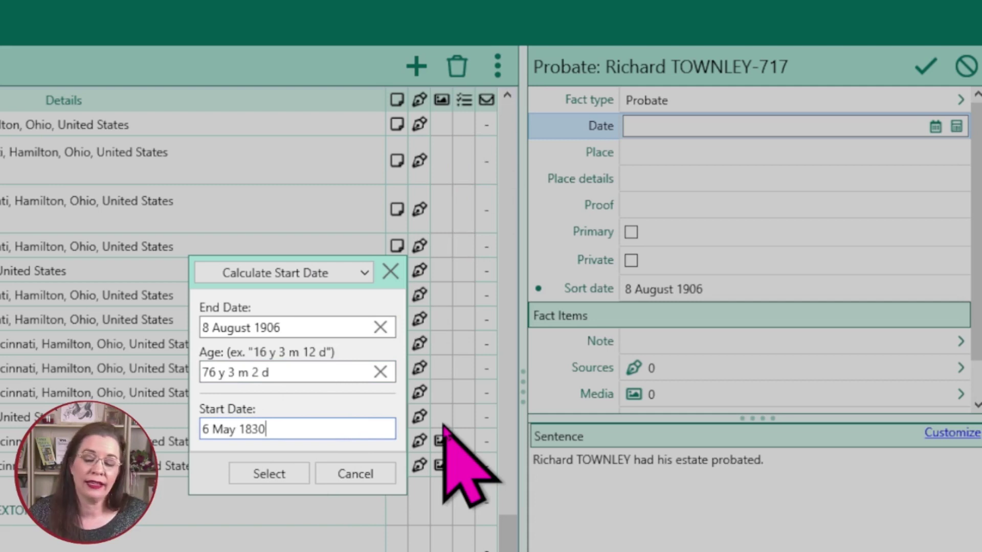
click(269, 474)
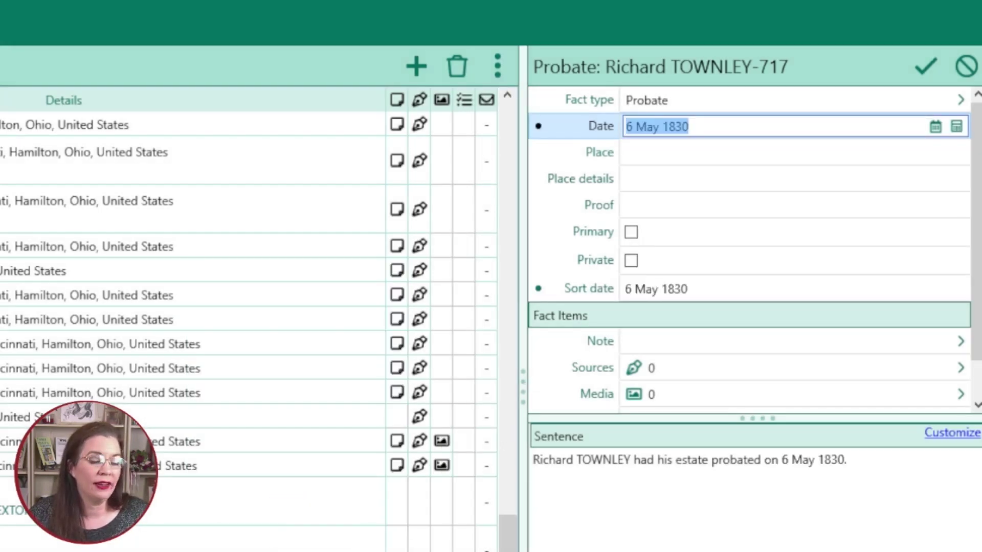
- Set the probate date to 8 August 1906 and the place to Hamilton, Ohio, United States, and save the fact
text(8 August 1906)
key(Tab)
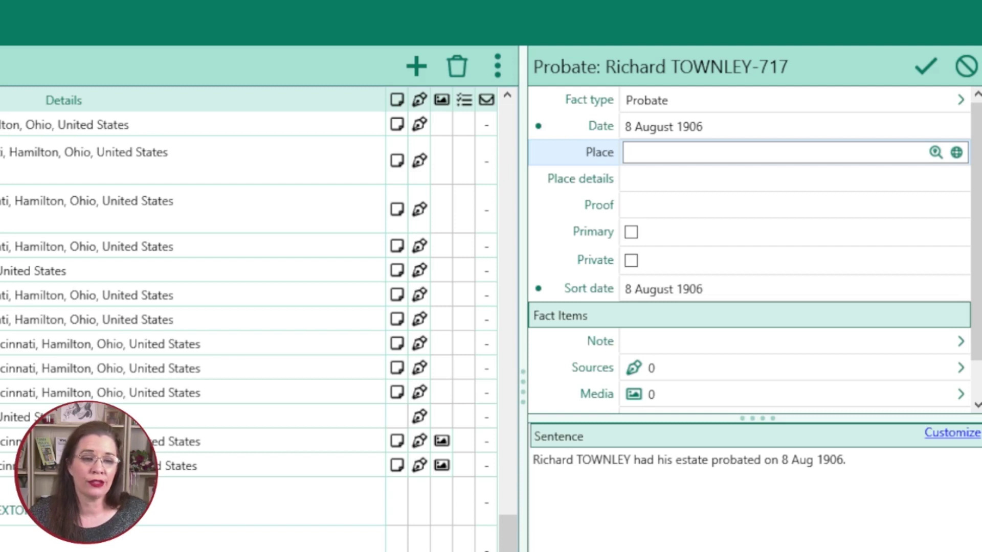
text(Hamilton, Ohio)
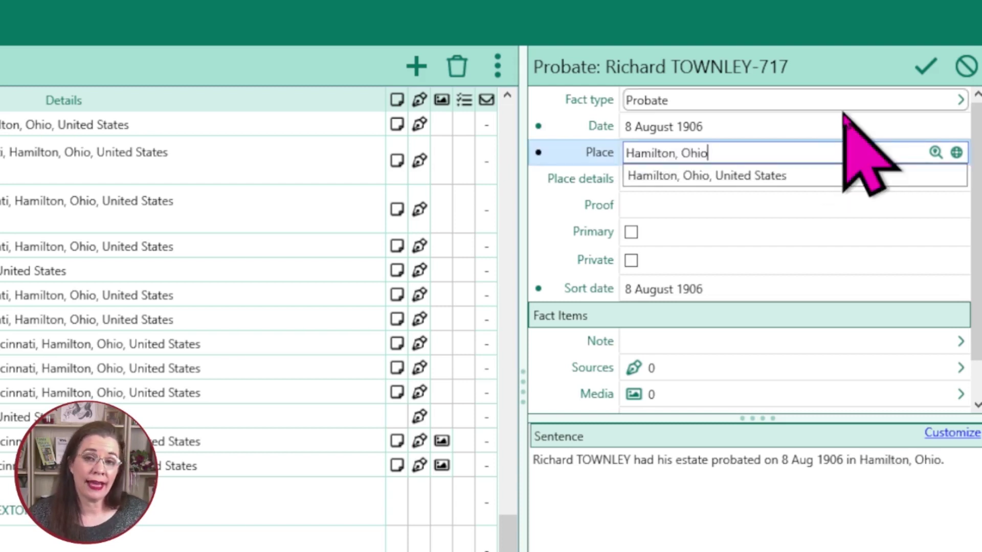
click(770, 176)
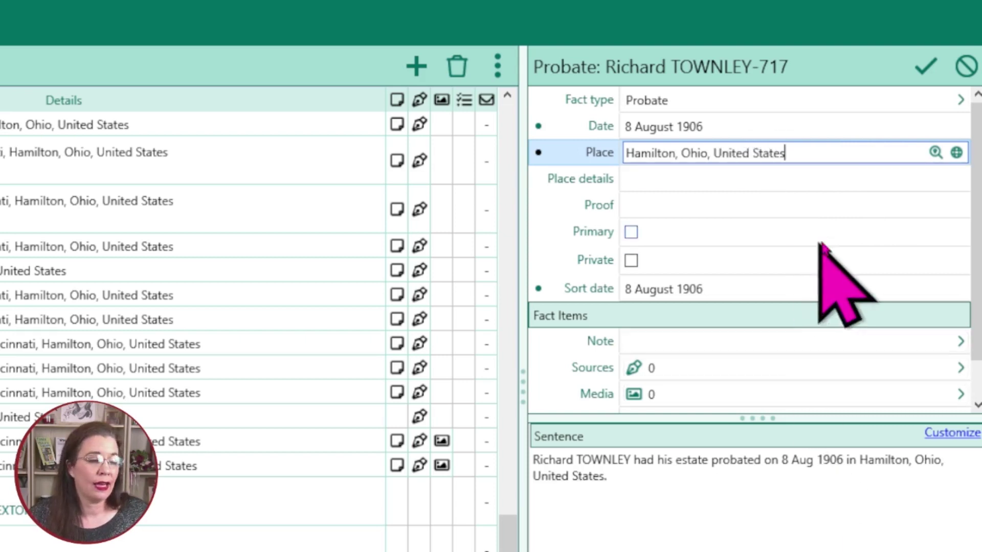
click(822, 179)
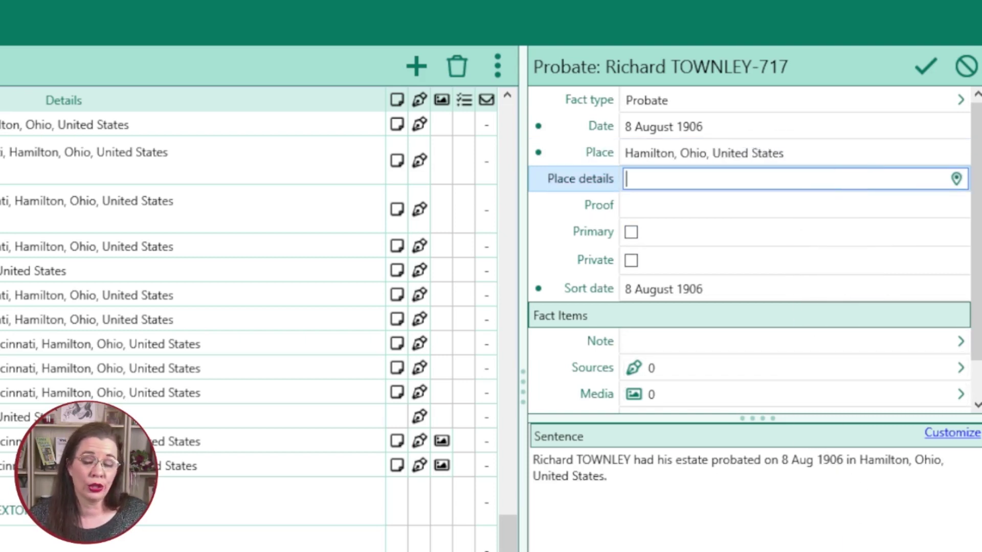
click(926, 70)
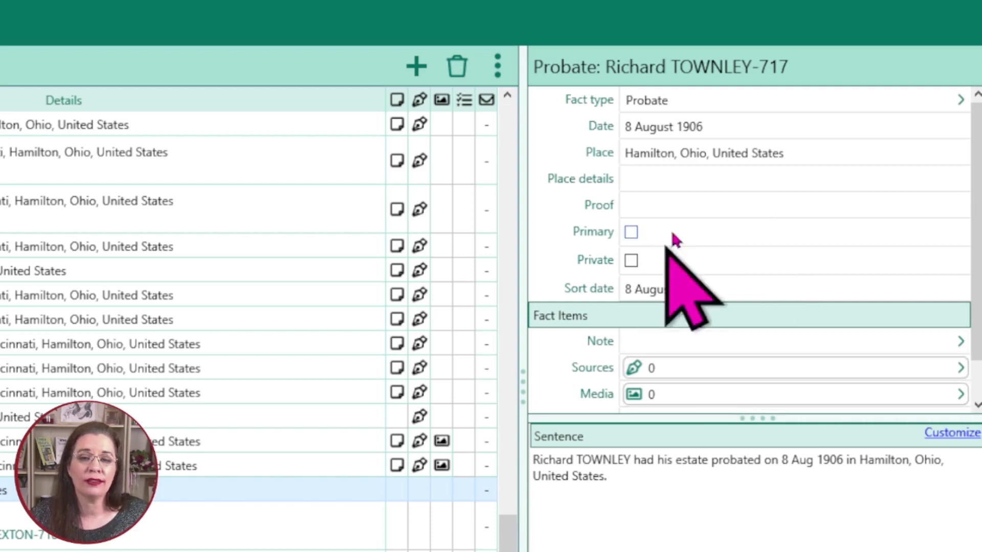
- Look up the probate fact's place, Hamilton, Ohio, United States, in the gazetteer
click(940, 156)
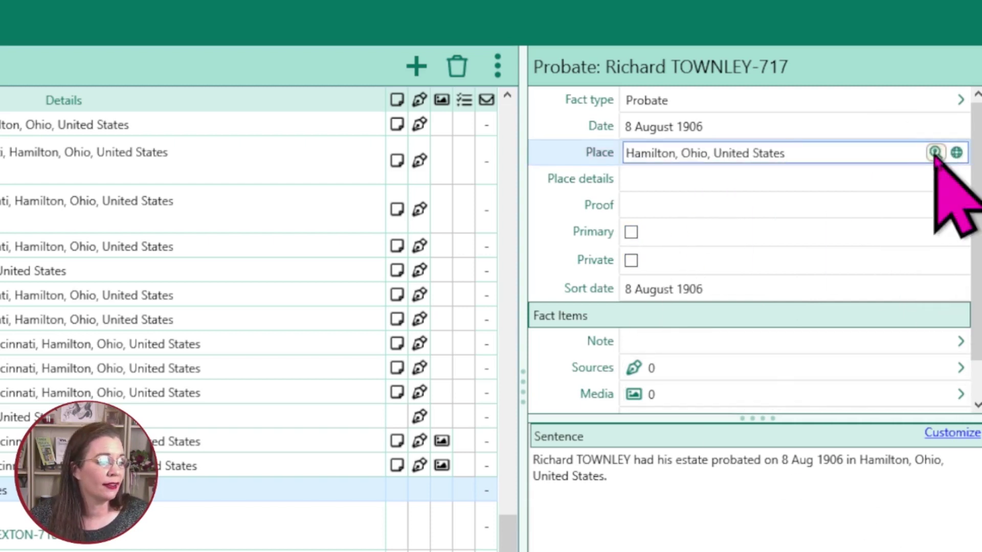
click(936, 151)
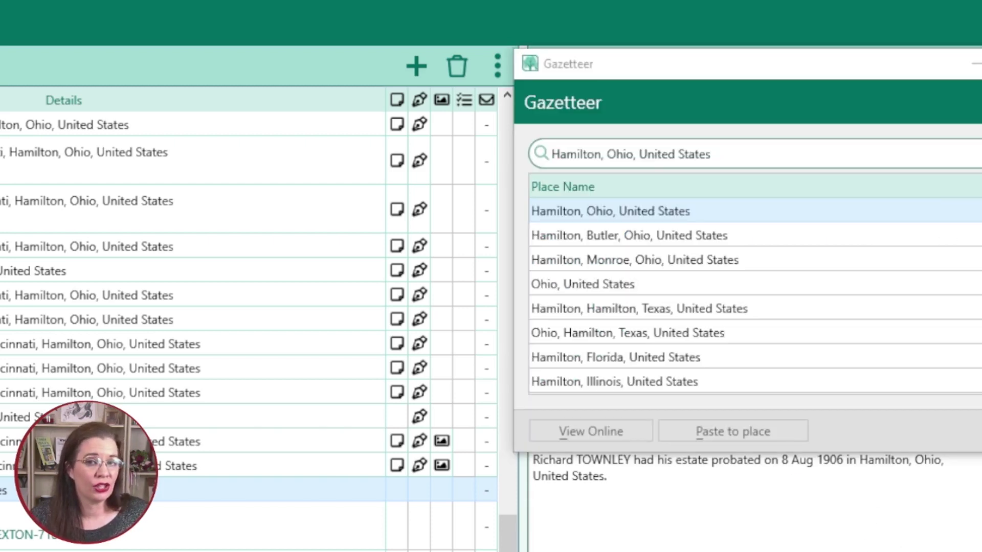
key(Escape)
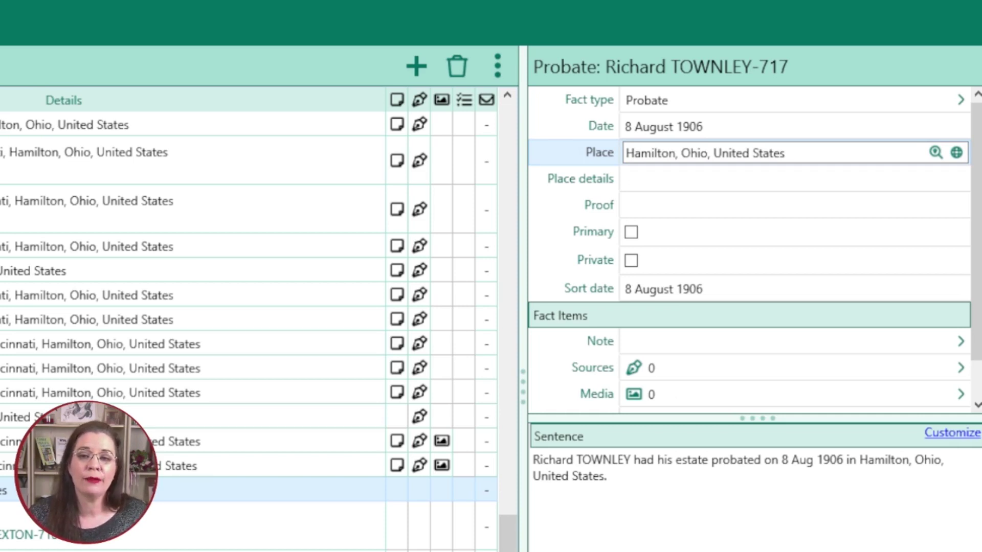
- Set the probate fact's place details to Hamilton County Clerk's Office and its proof to Proven
click(782, 178)
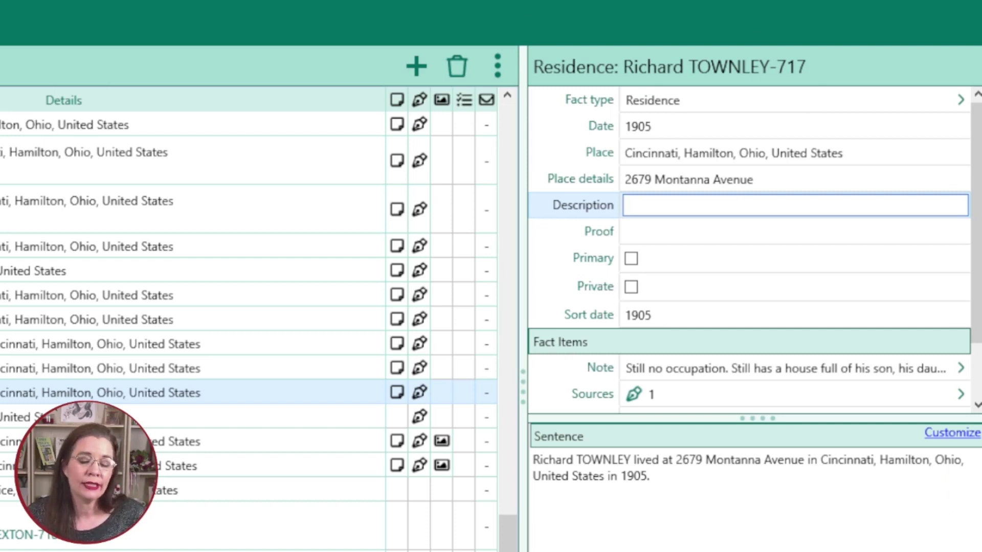
click(255, 490)
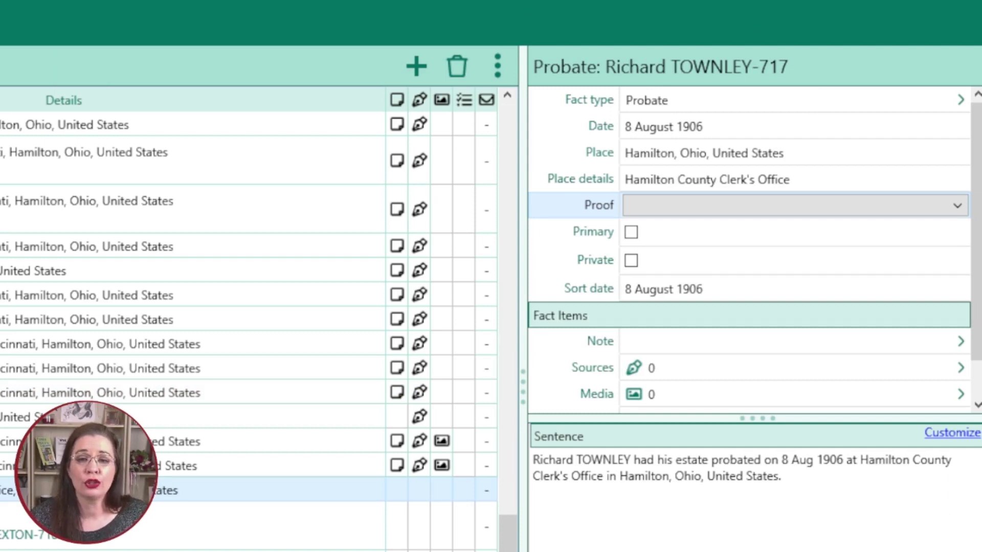
click(747, 207)
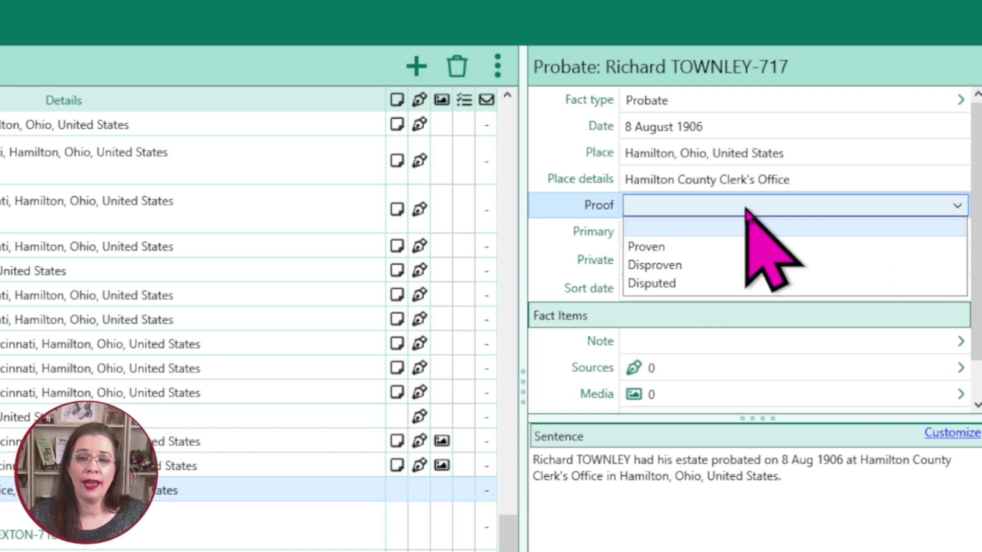
click(748, 246)
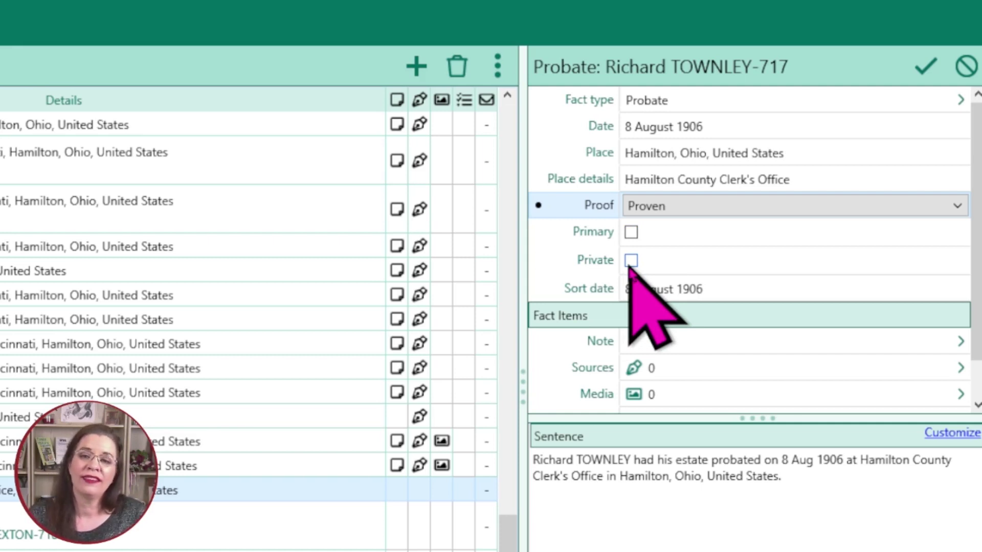
- Add the note "Copy of will book for Hamilton County Probate Court that dismisses the items bequeathed" plus the parties' names, and save the fact
click(693, 344)
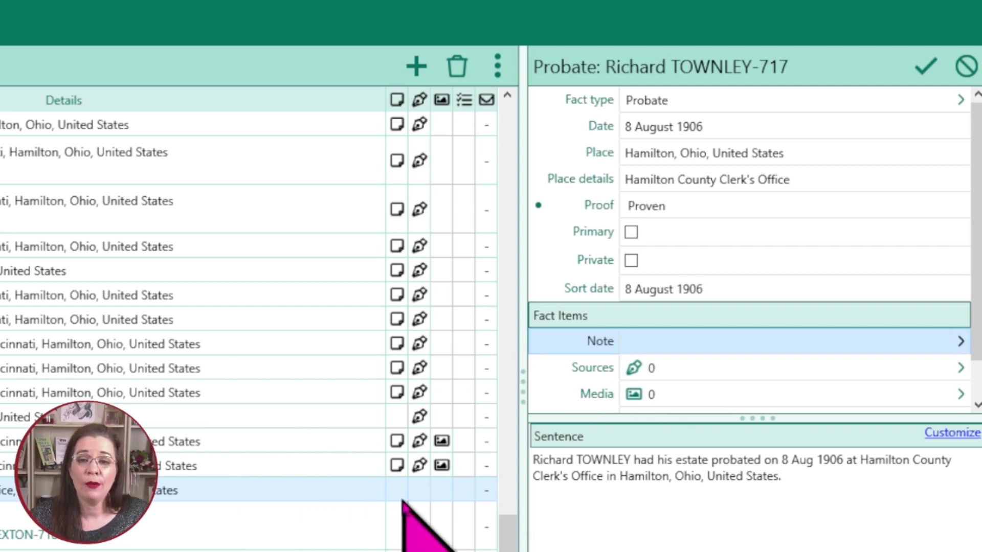
click(864, 342)
text(Copy of will book for Hamilton County Probate Court that dismisses the items bequeathed from Richard Townley to J R Townley and others.)
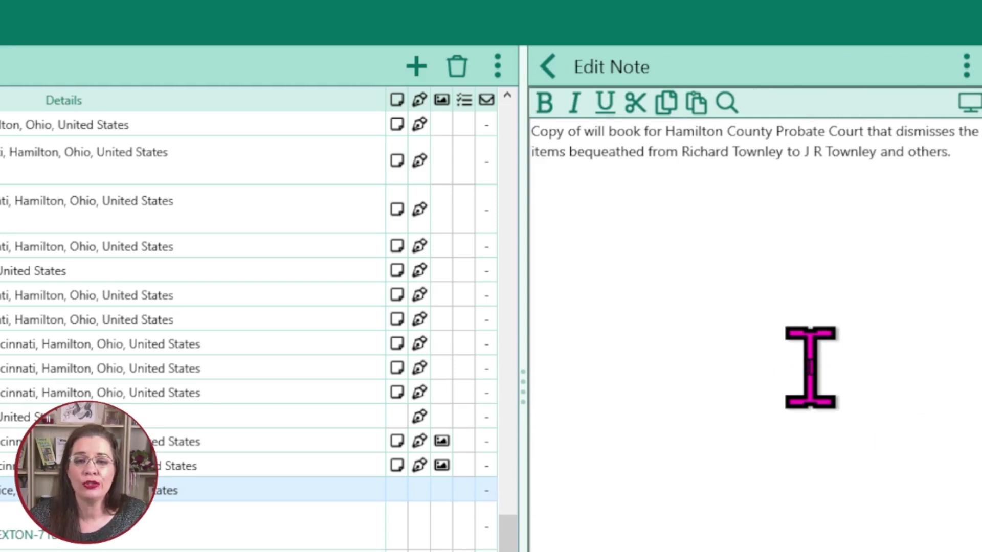
click(546, 69)
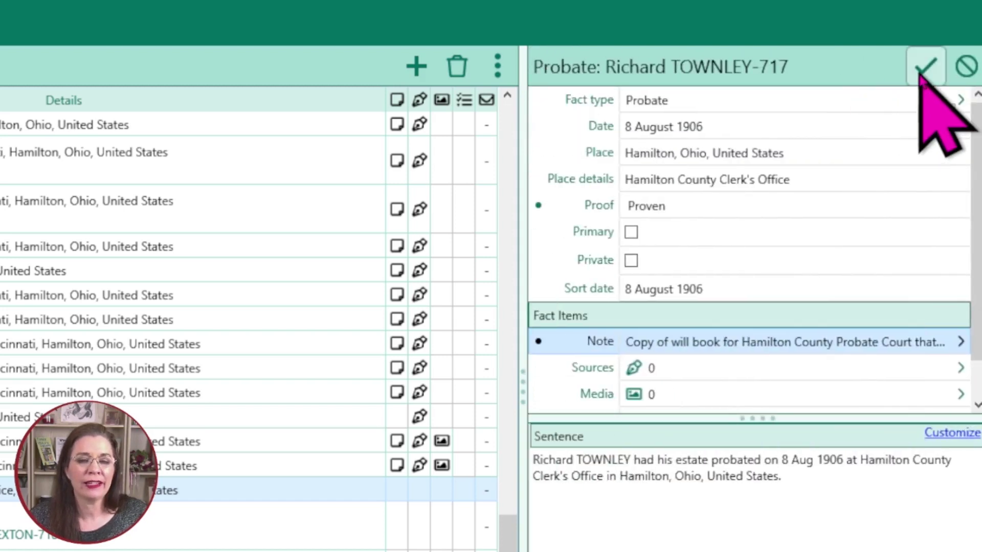
click(924, 67)
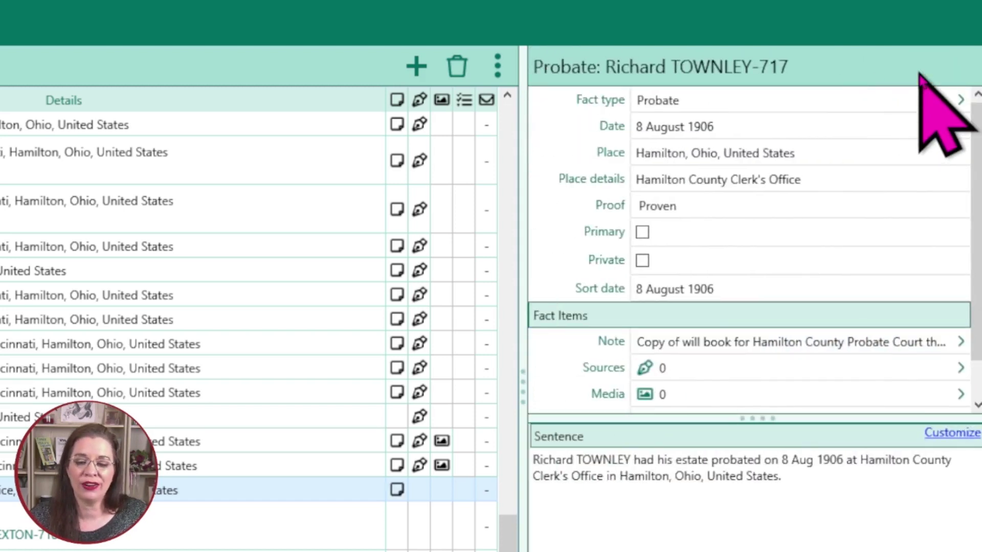
- Paste the copied source citation for Ohio, Wills and Probate Records, 1786-1998 onto the probate fact
click(700, 369)
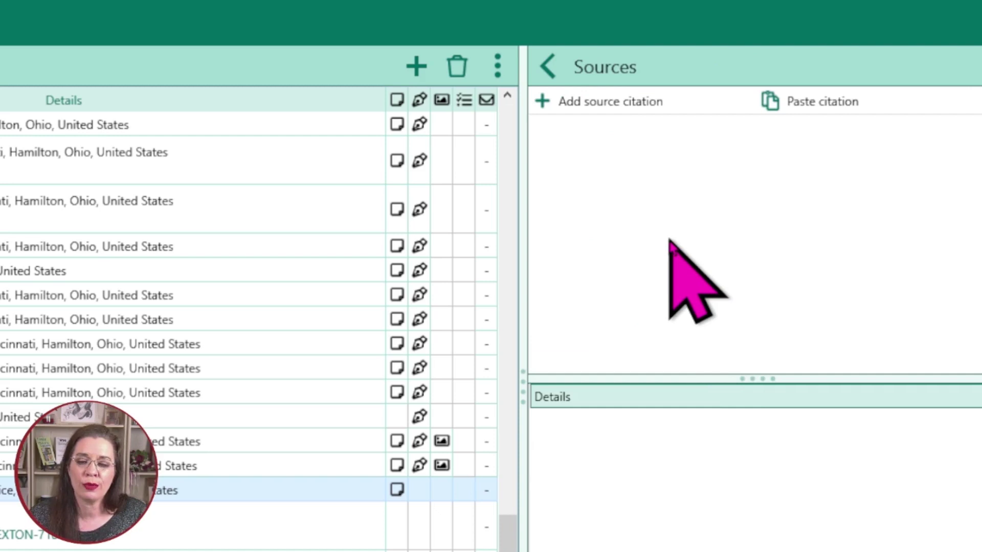
key(ctrl+v)
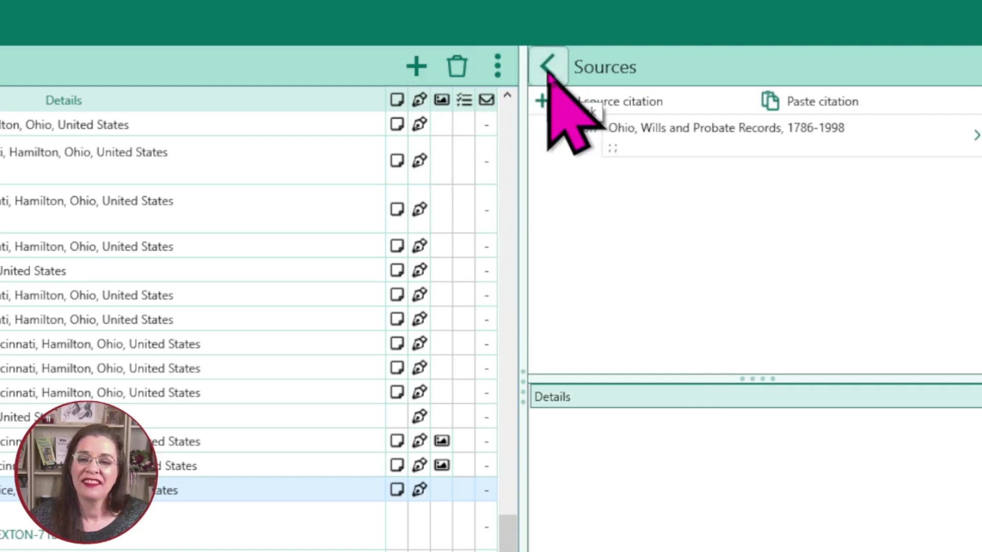
click(548, 73)
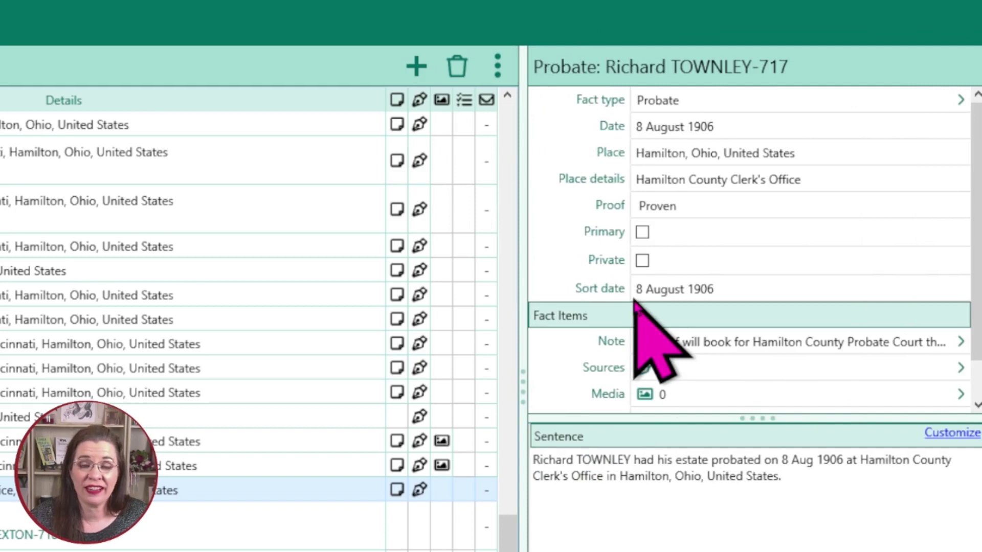
- Examine the options for adding new or existing media to the probate fact, without attaching any
scroll(736, 373, down, 2)
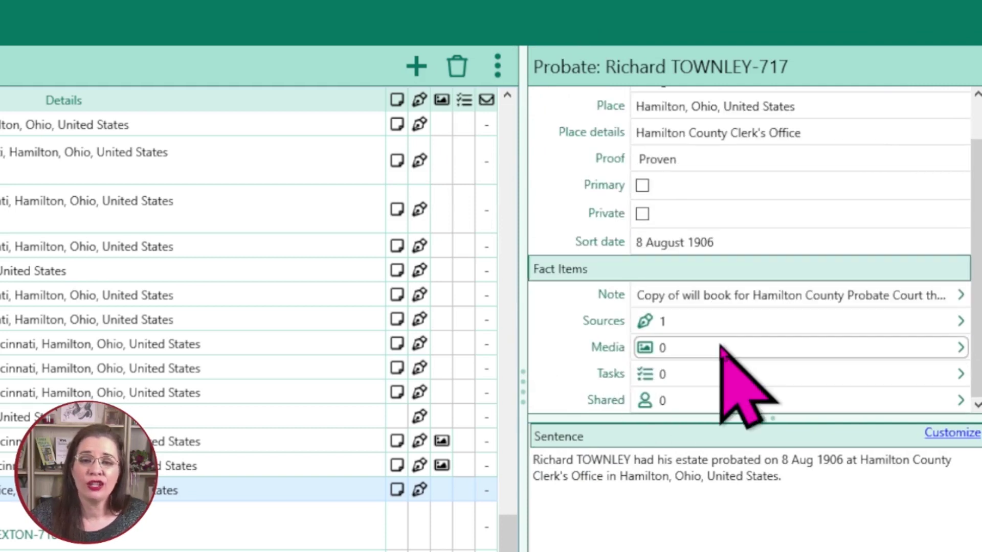
click(722, 348)
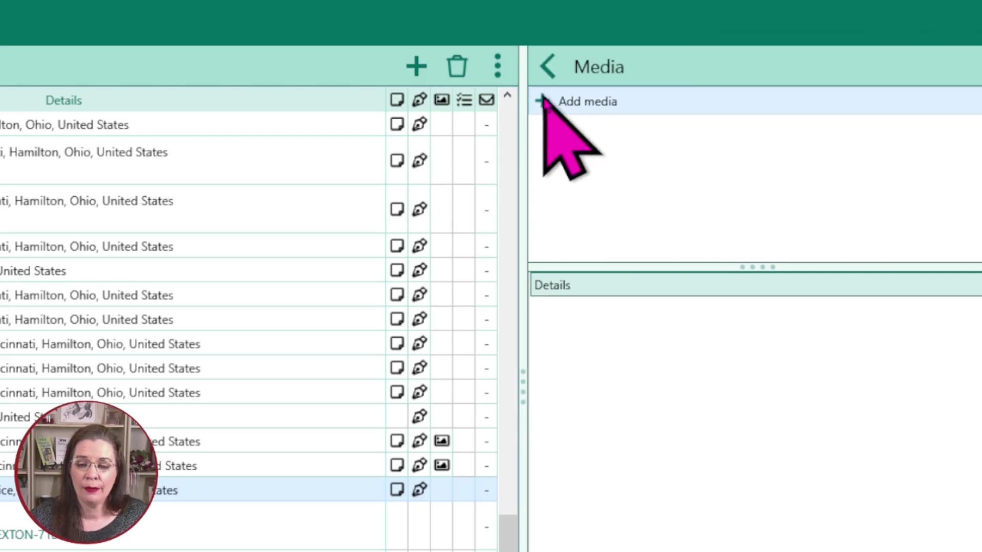
click(588, 101)
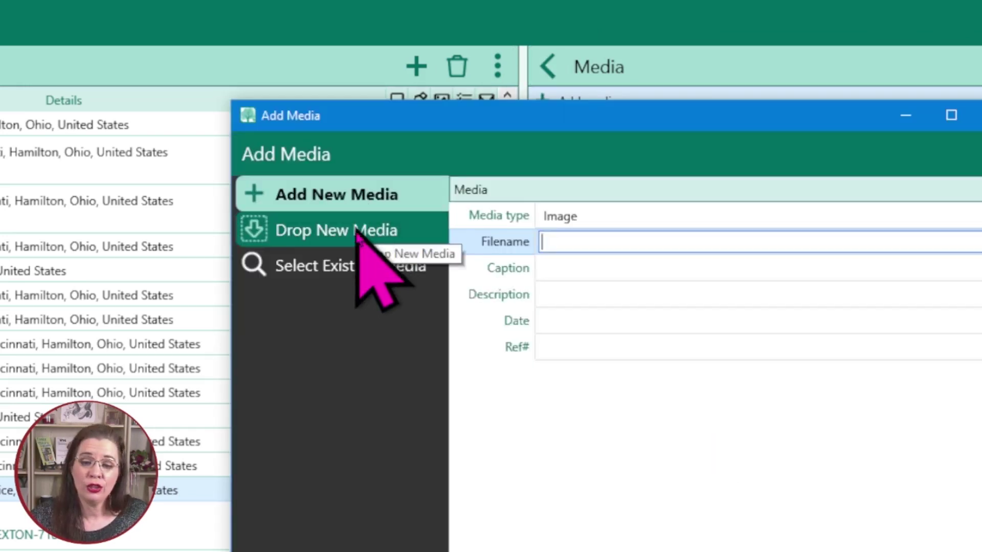
click(355, 279)
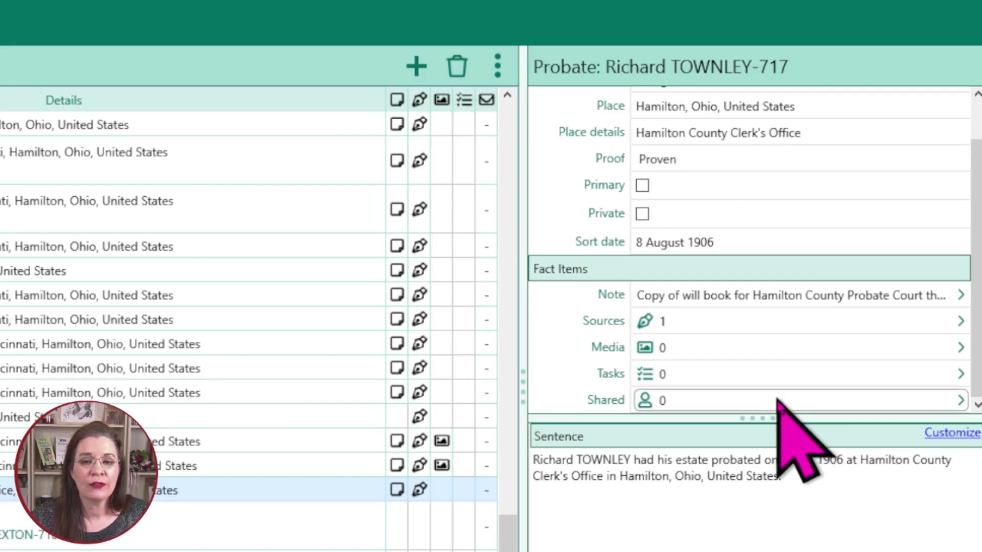
- Start sharing the probate fact with multiple people and find the relatives with the same surname
click(778, 401)
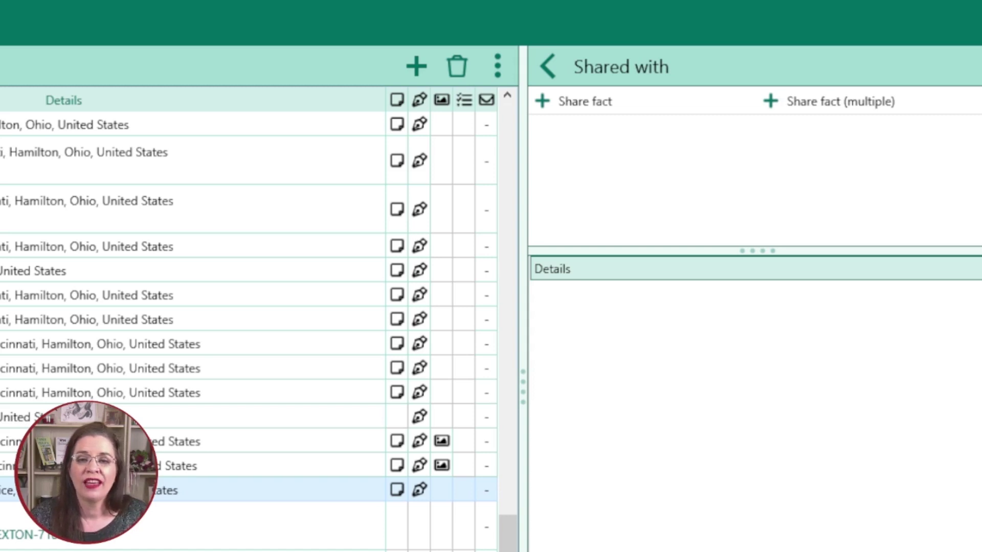
click(767, 99)
click(333, 136)
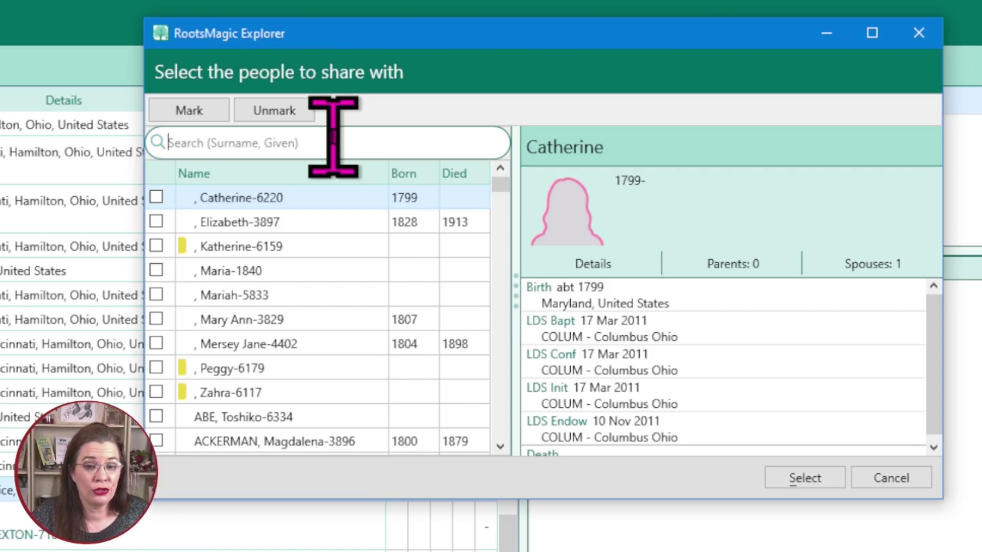
text(Townley)
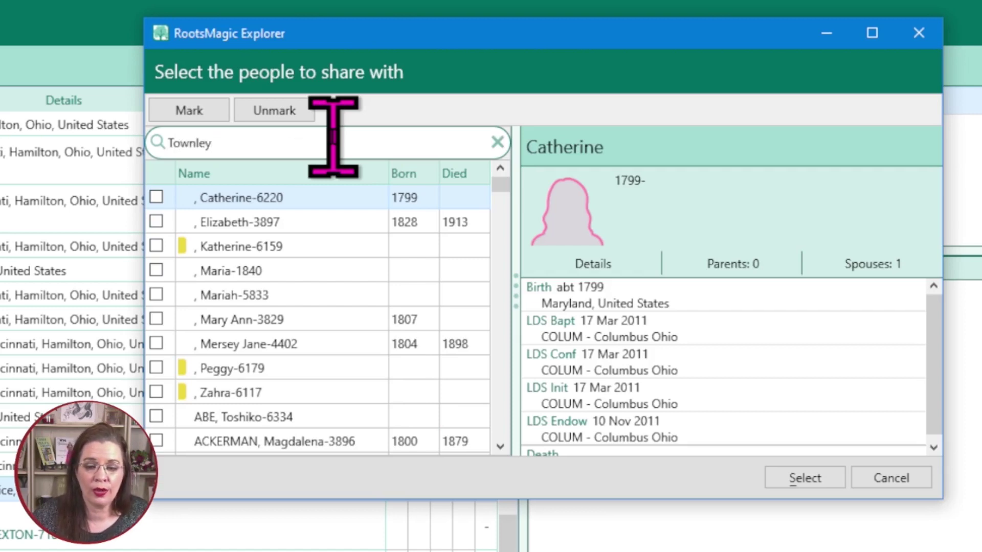
scroll(345, 266, down, 6)
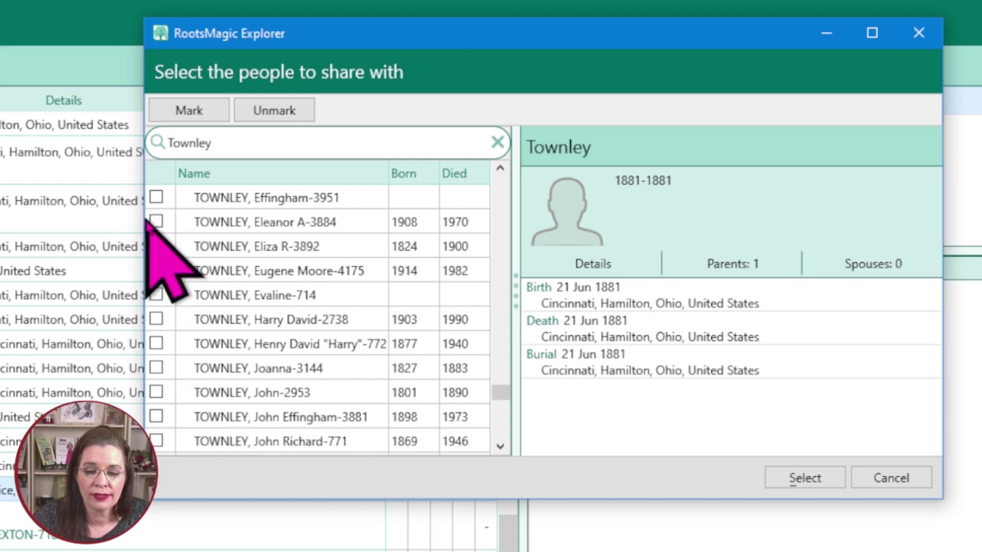
- Share the probate fact with the three relatives whose record numbers are 714, 772 and 771
click(156, 295)
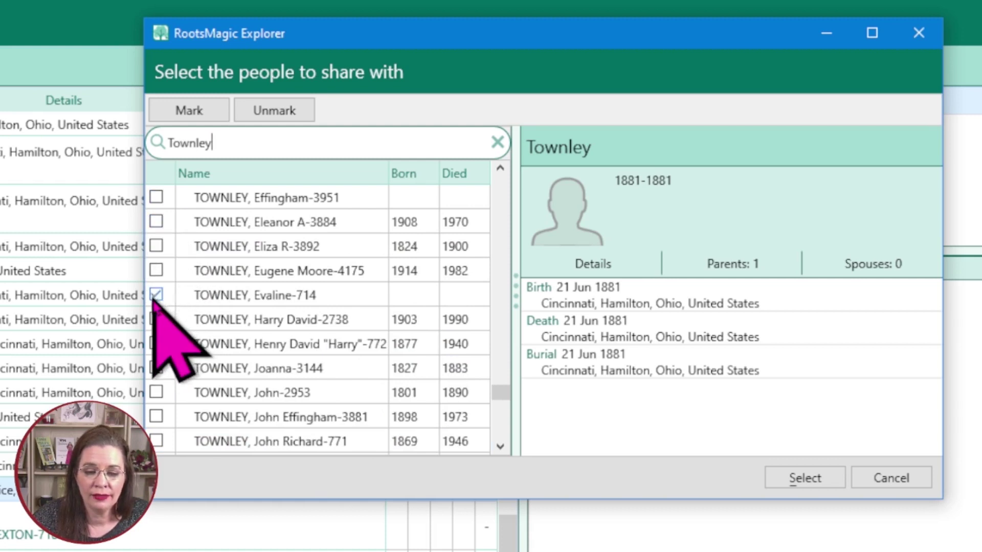
click(155, 344)
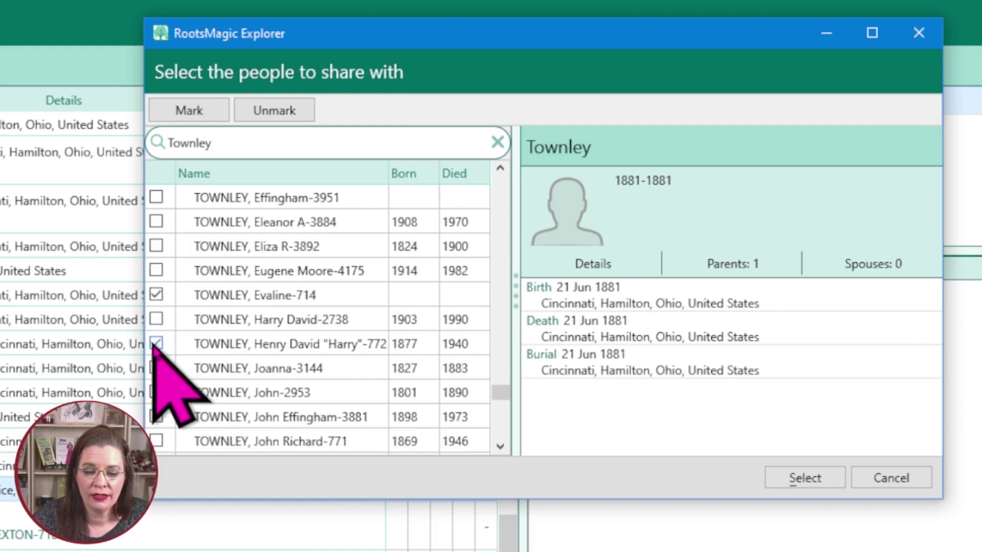
scroll(233, 440, down, 2)
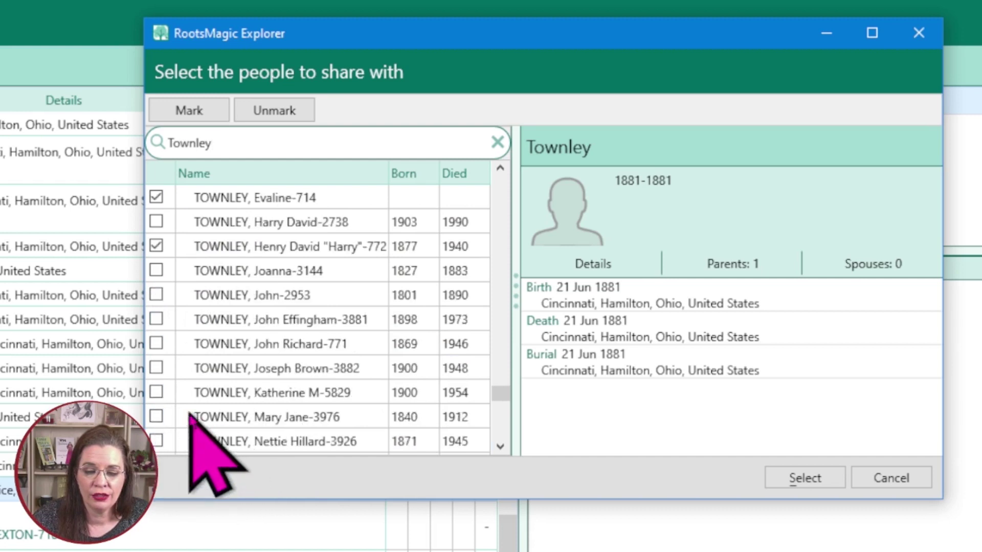
click(156, 344)
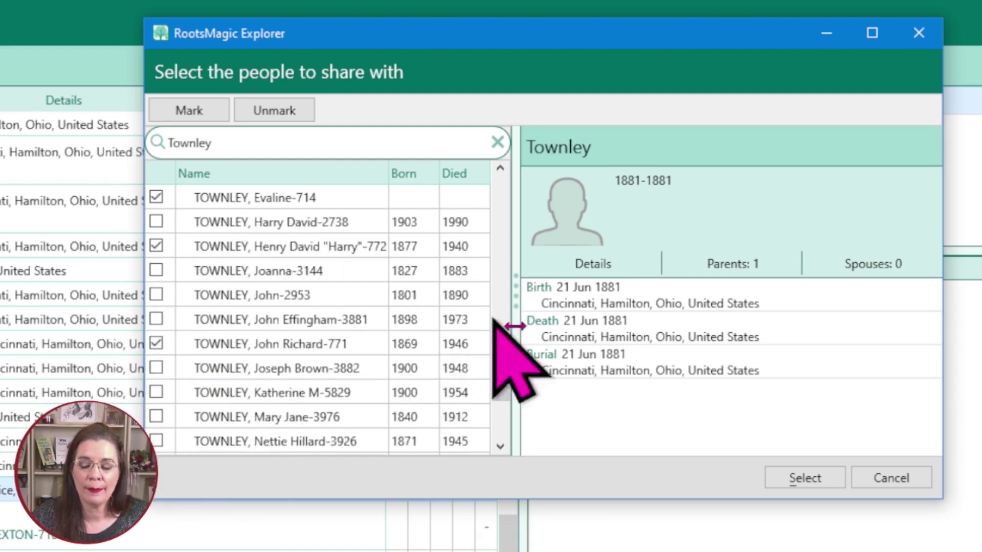
click(813, 479)
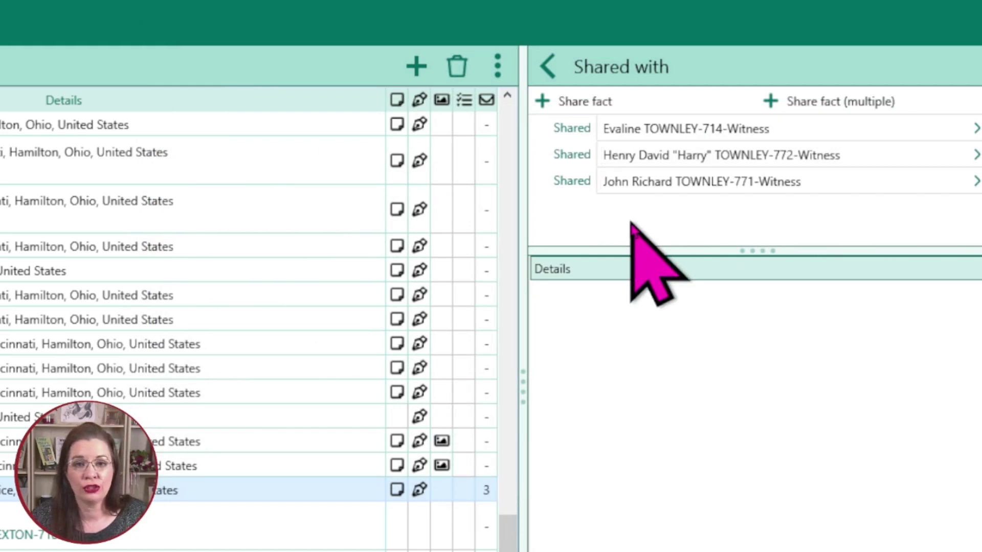
click(547, 68)
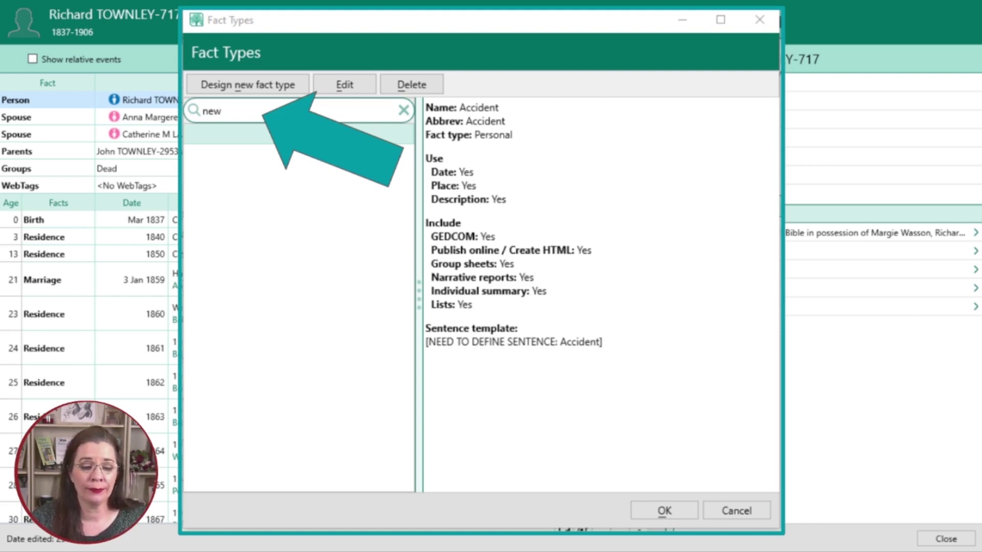
- Design a new fact type named Newspaper Clippings with the abbreviation News
key(alt+n)
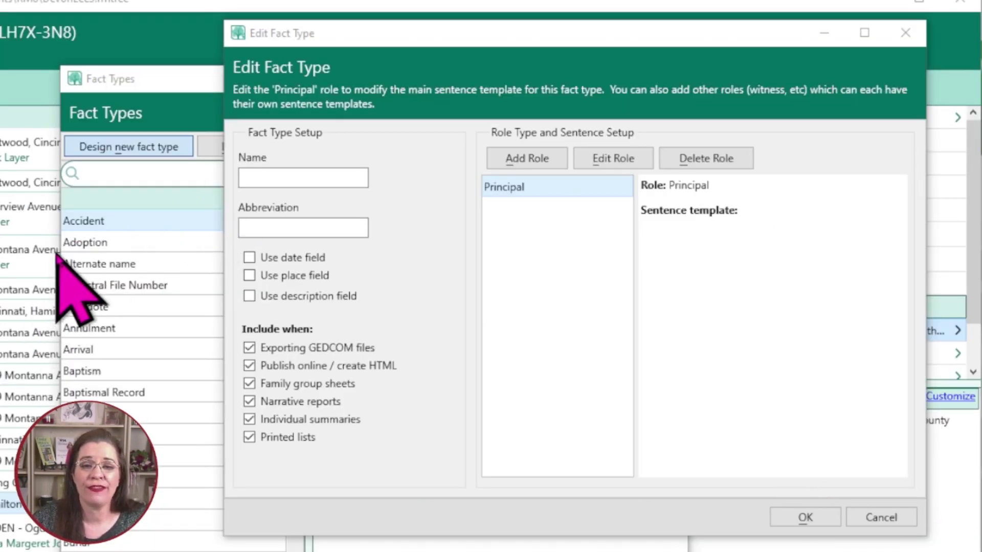
click(324, 179)
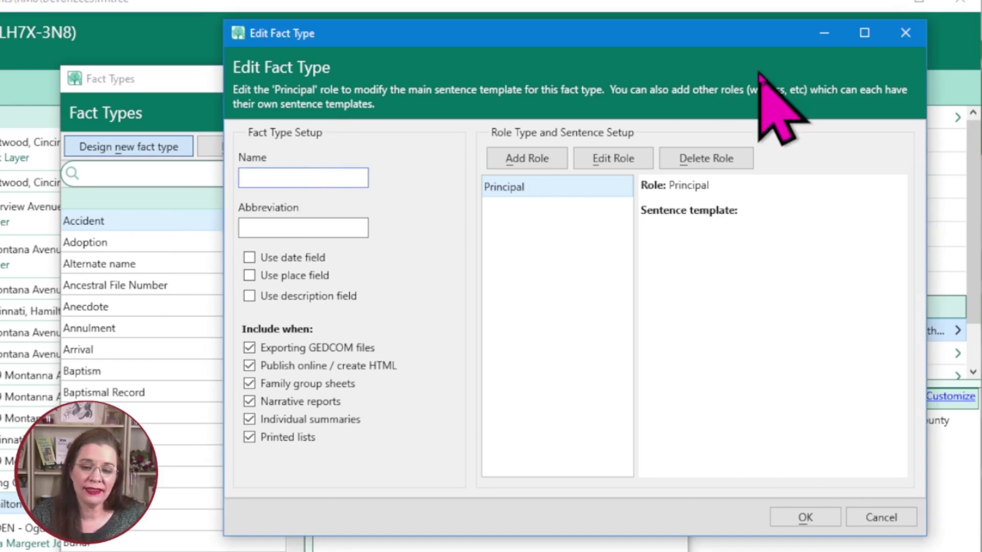
text(Newspaper Cli)
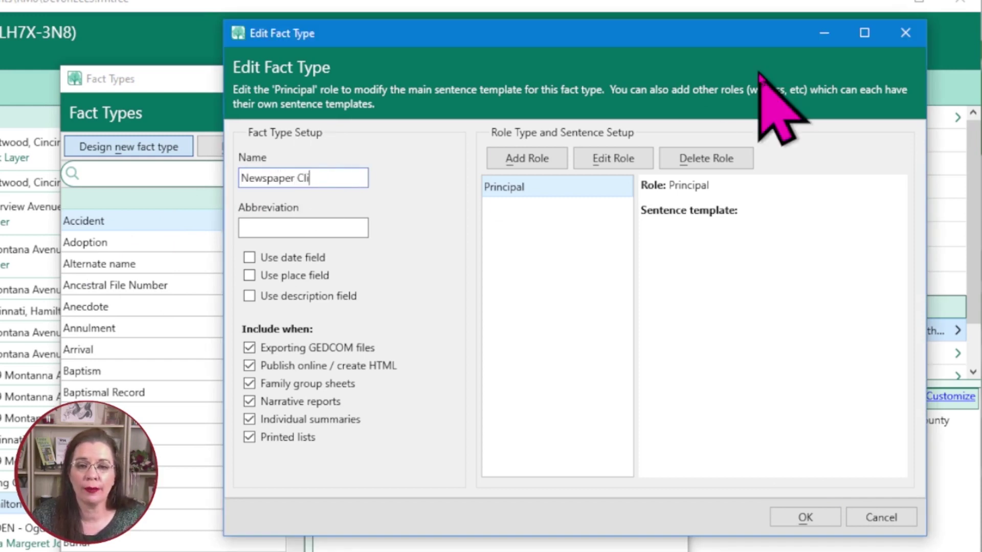
text(ppings)
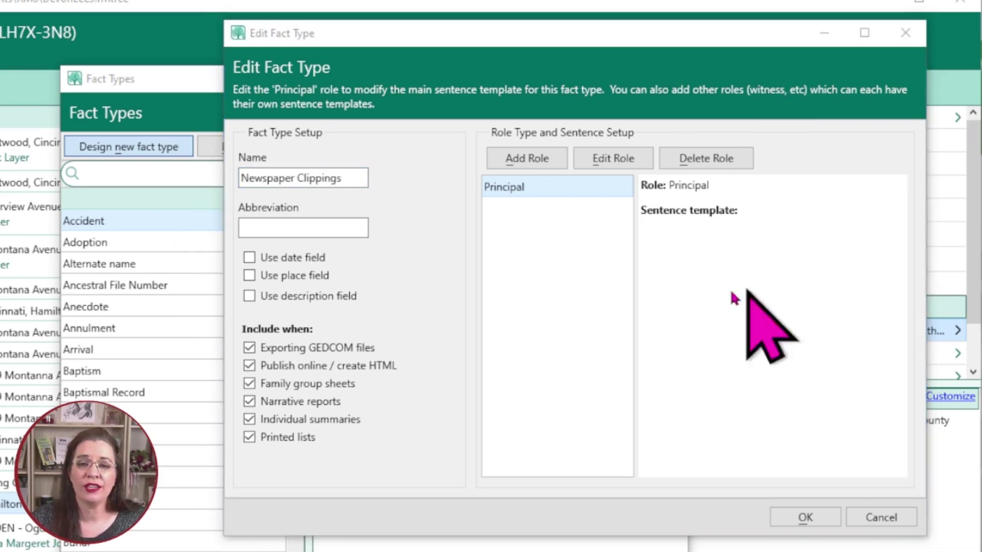
click(328, 228)
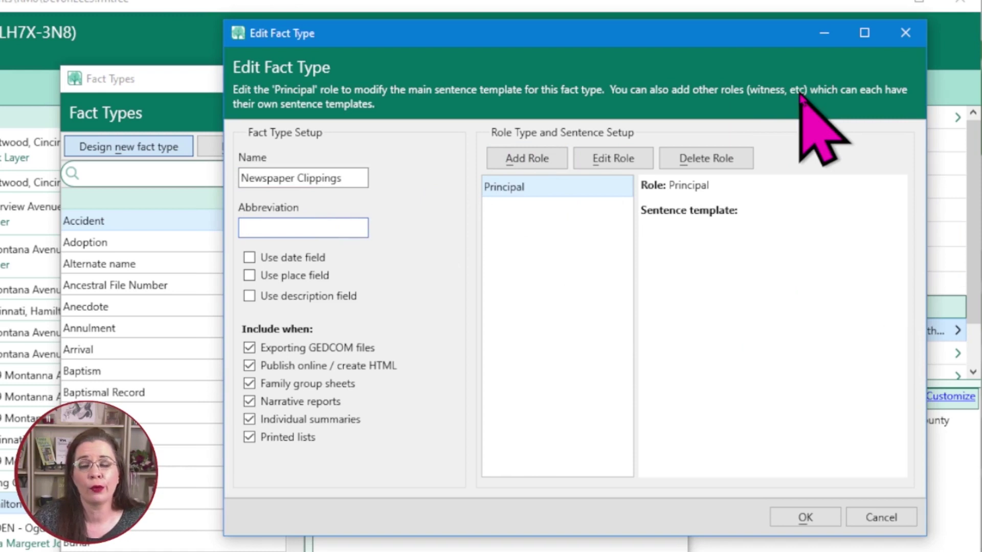
text(News)
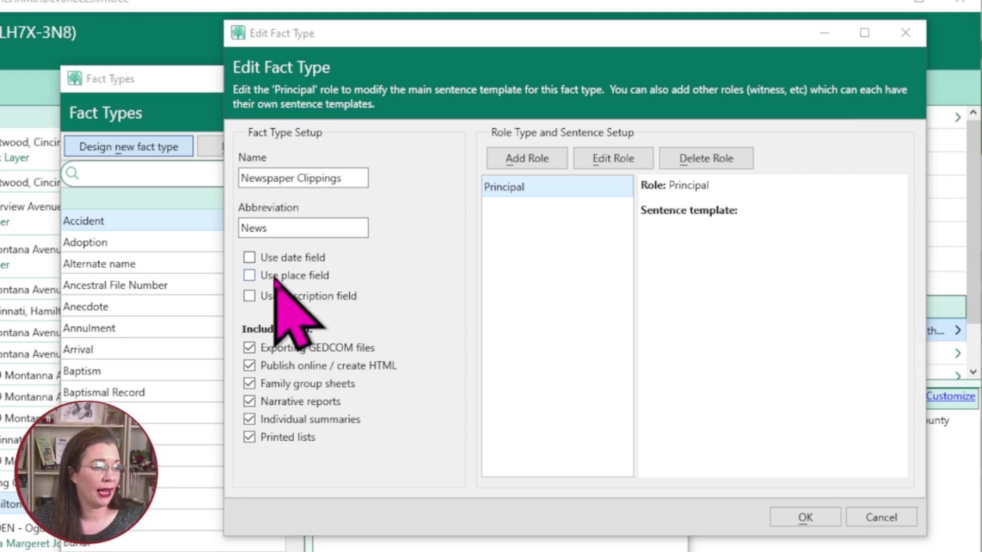
- Enable the date, place and description fields for the Newspaper Clippings fact type, and add a fact of this type to the person
click(249, 258)
click(249, 276)
click(249, 296)
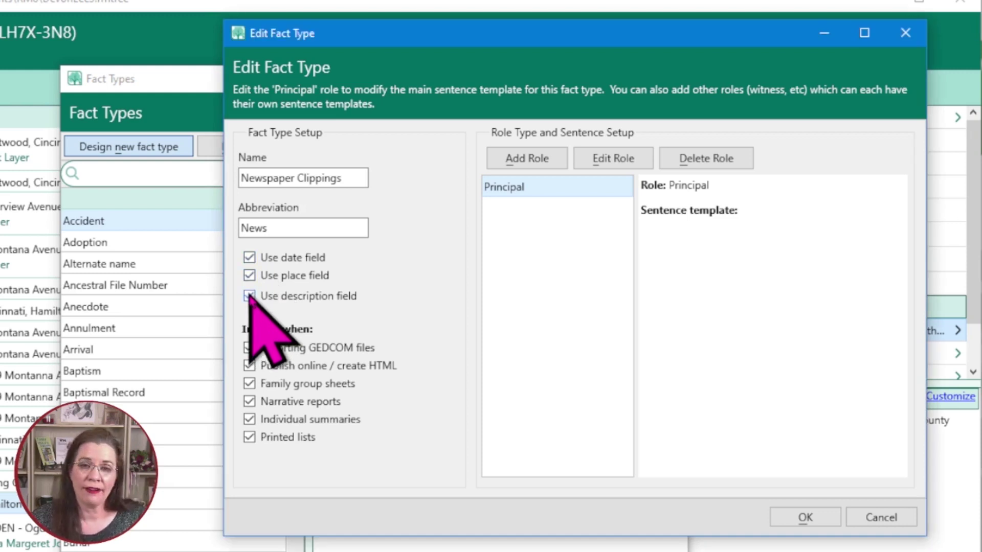
click(247, 296)
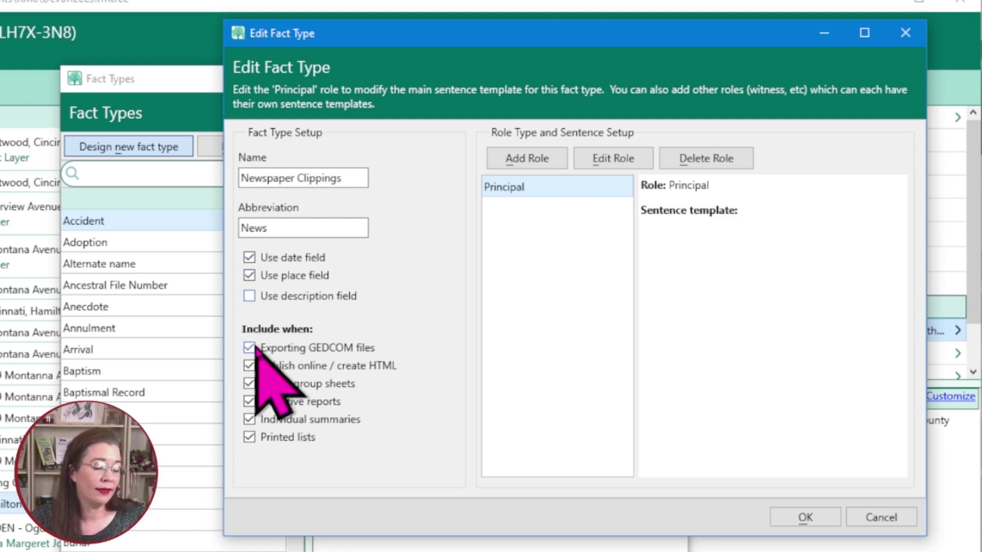
click(250, 297)
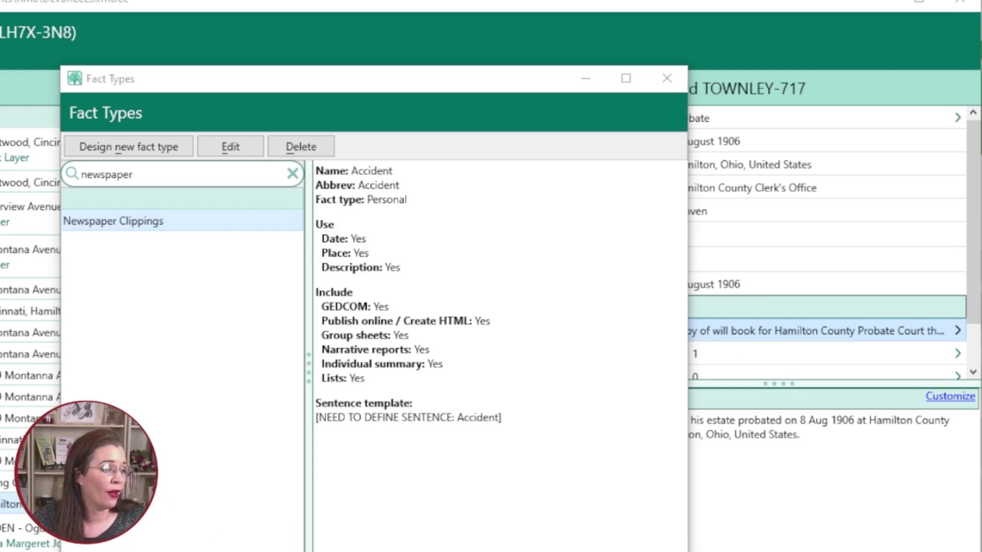
key(Return)
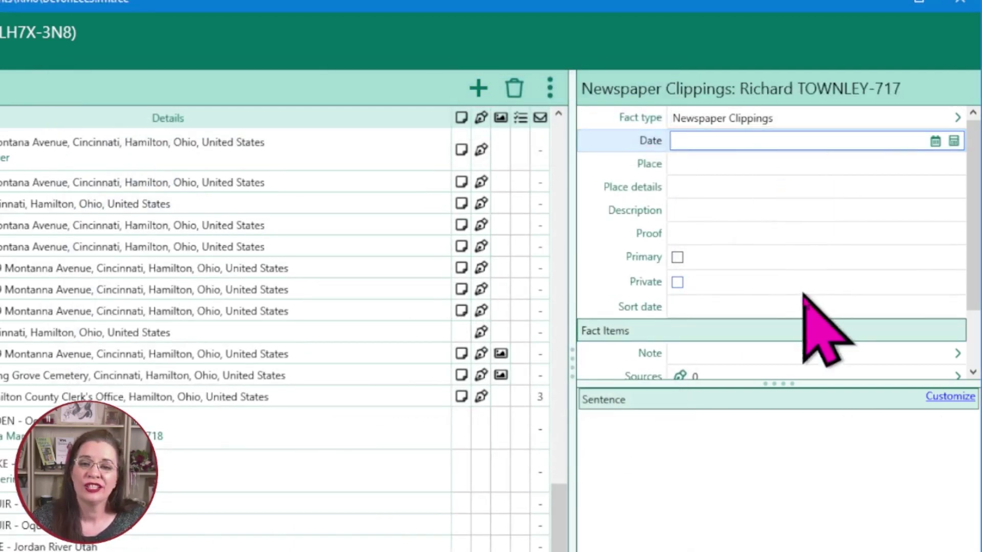